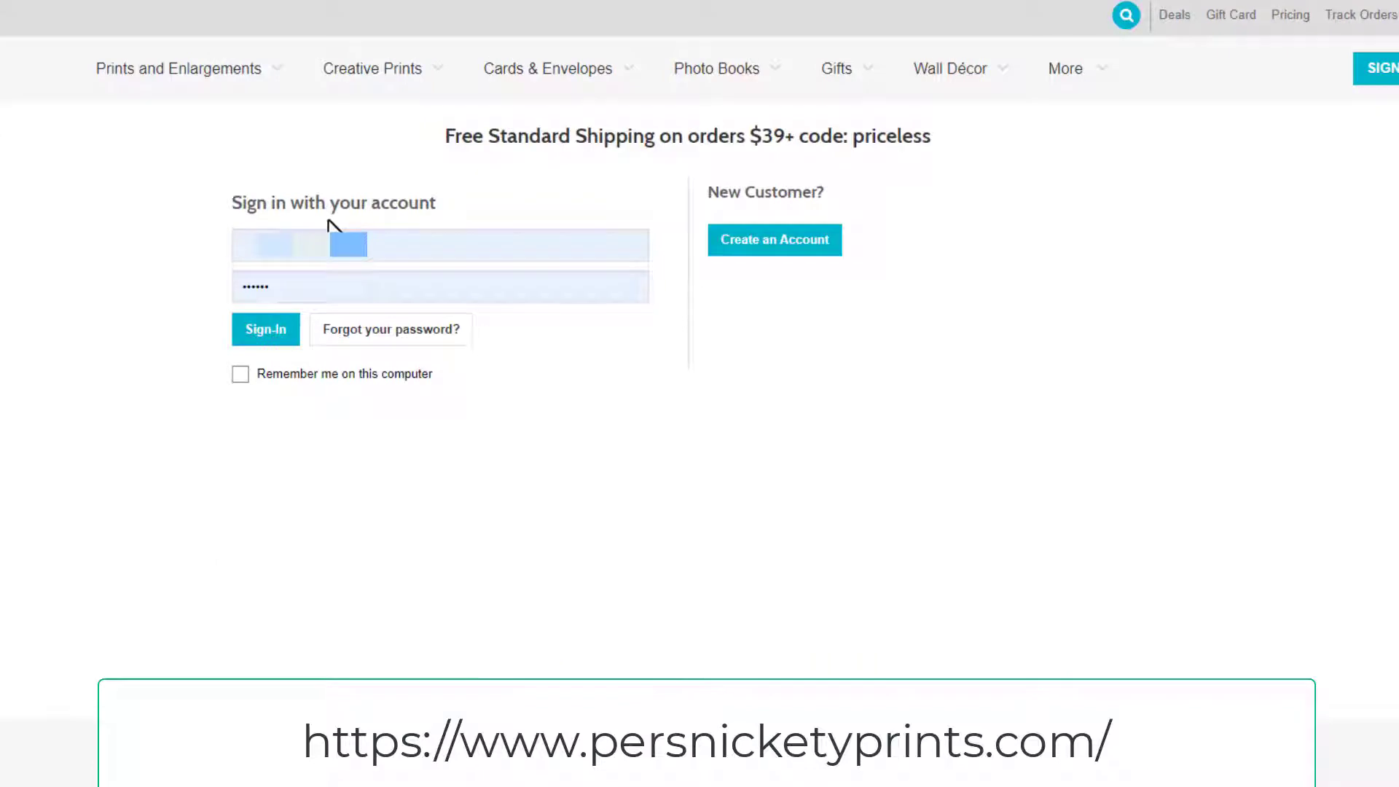
Select the autofilled password field on the Sign In form
{"action": "left_click", "coordinate": [361, 285]}
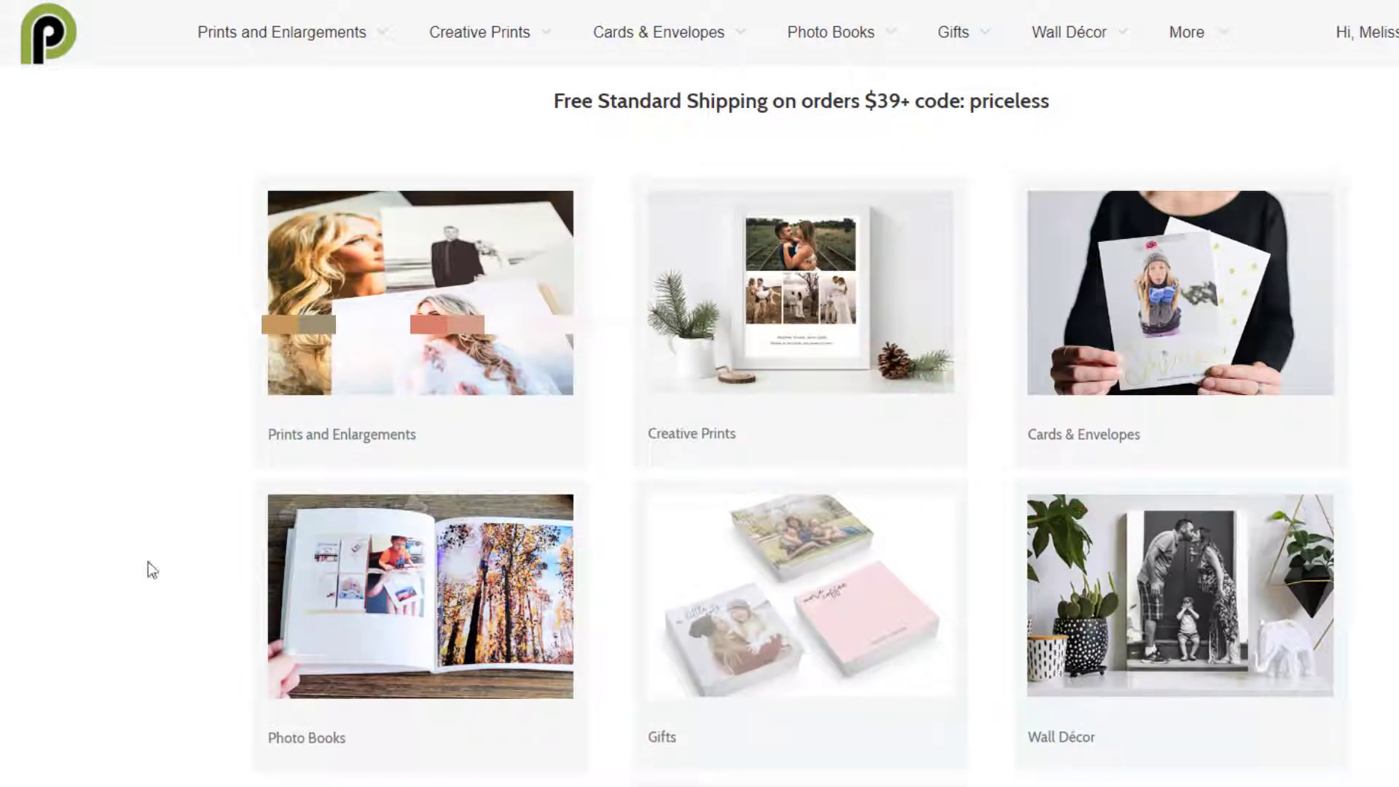
Scroll through the signed-in home page's product categories and return to the top
{"action": "scroll", "coordinate": [88, 571], "scroll_direction": "down", "scroll_amount": 5}
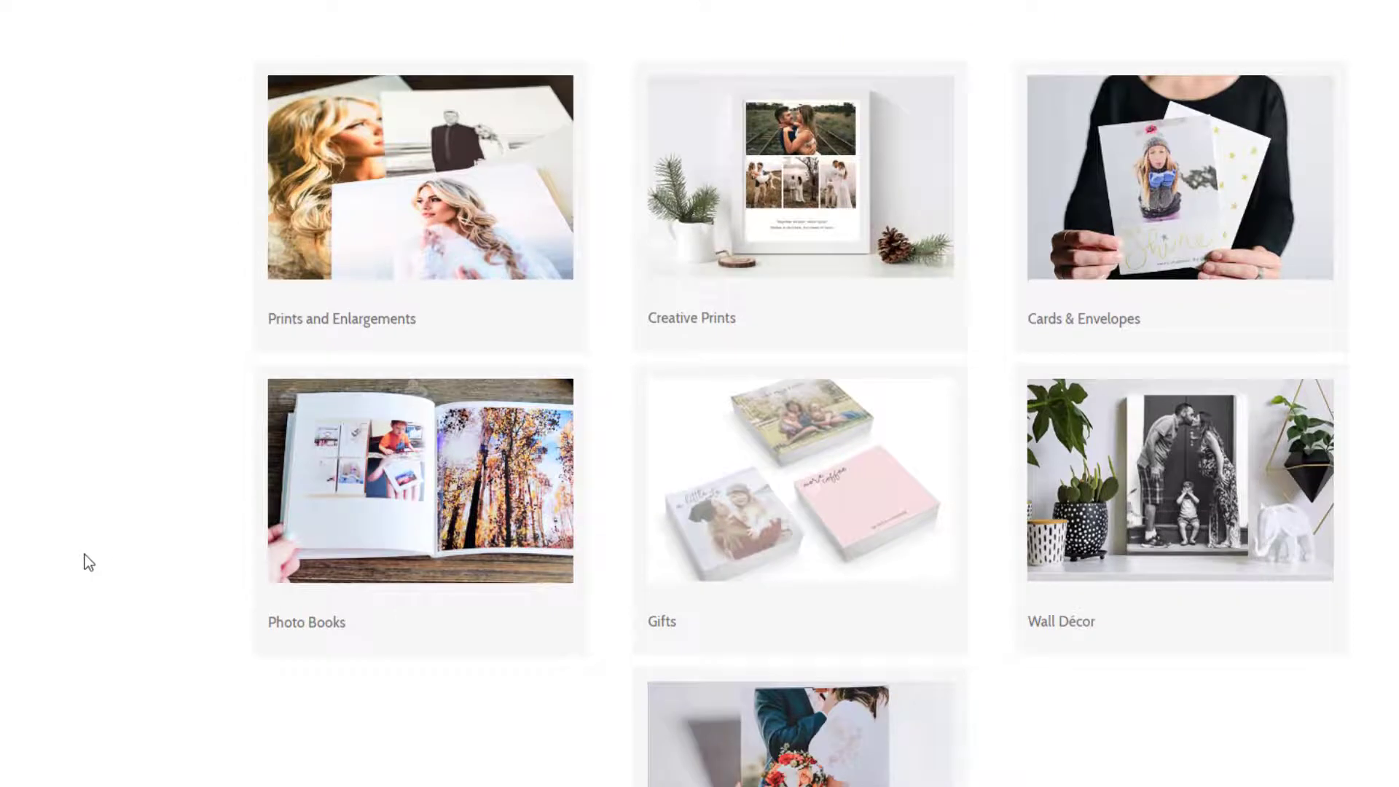
{"action": "scroll", "coordinate": [97, 548], "scroll_direction": "up", "scroll_amount": 1}
{"action": "scroll", "coordinate": [102, 550], "scroll_direction": "down", "scroll_amount": 4}
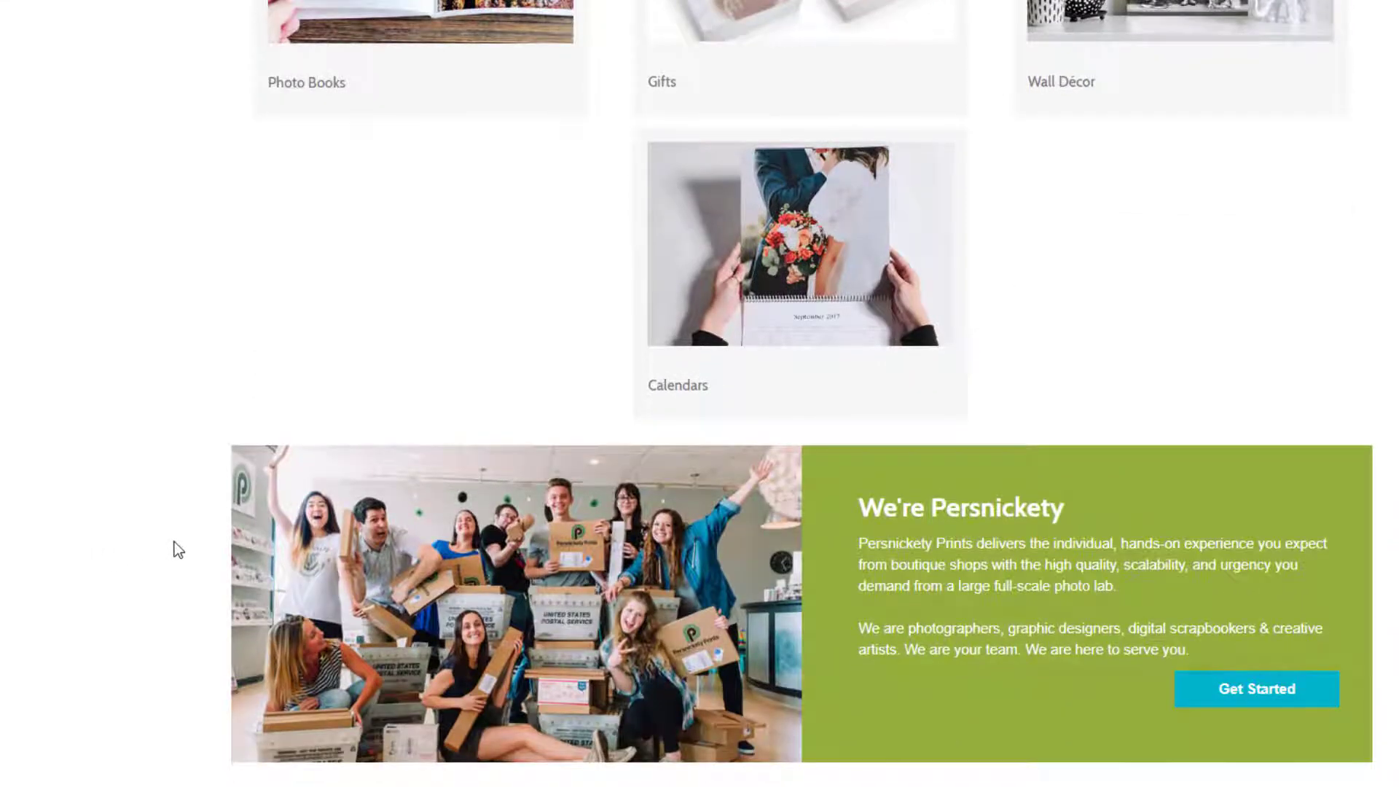
{"action": "scroll", "coordinate": [204, 541], "scroll_direction": "up", "scroll_amount": 9}
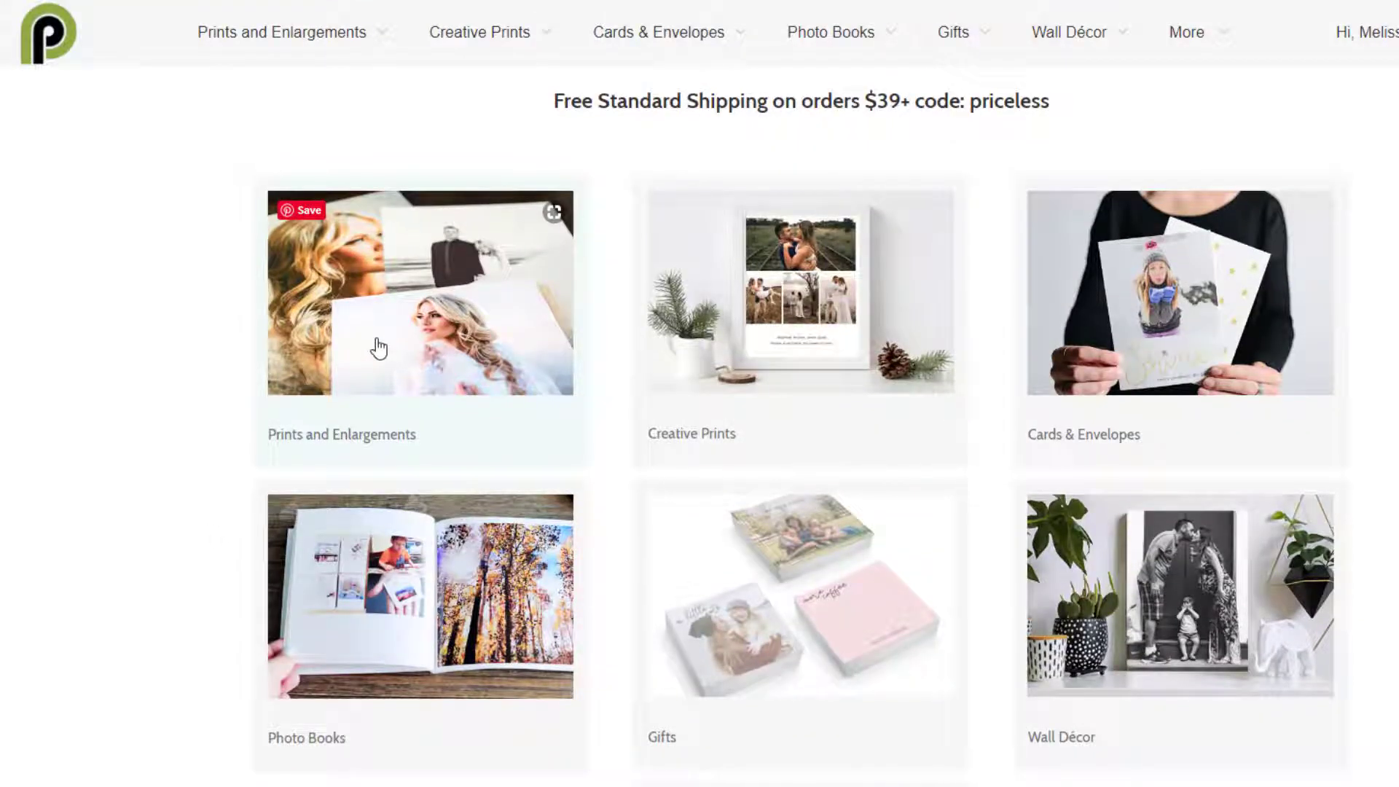
Start a Prints and Enlargements order using photos from the account, bringing up the image uploader
{"action": "left_click", "coordinate": [409, 369]}
{"action": "left_click", "coordinate": [875, 434]}
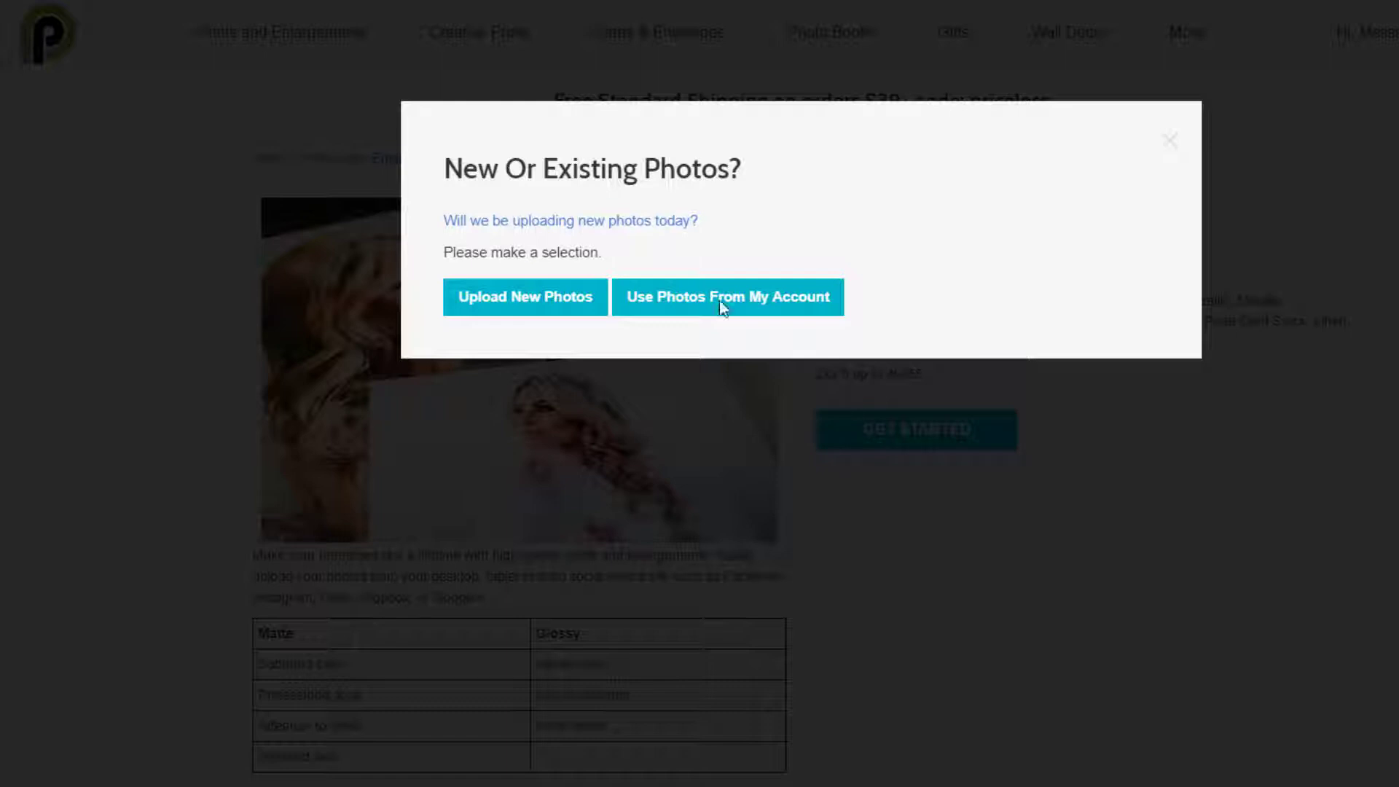
{"action": "left_click", "coordinate": [671, 288]}
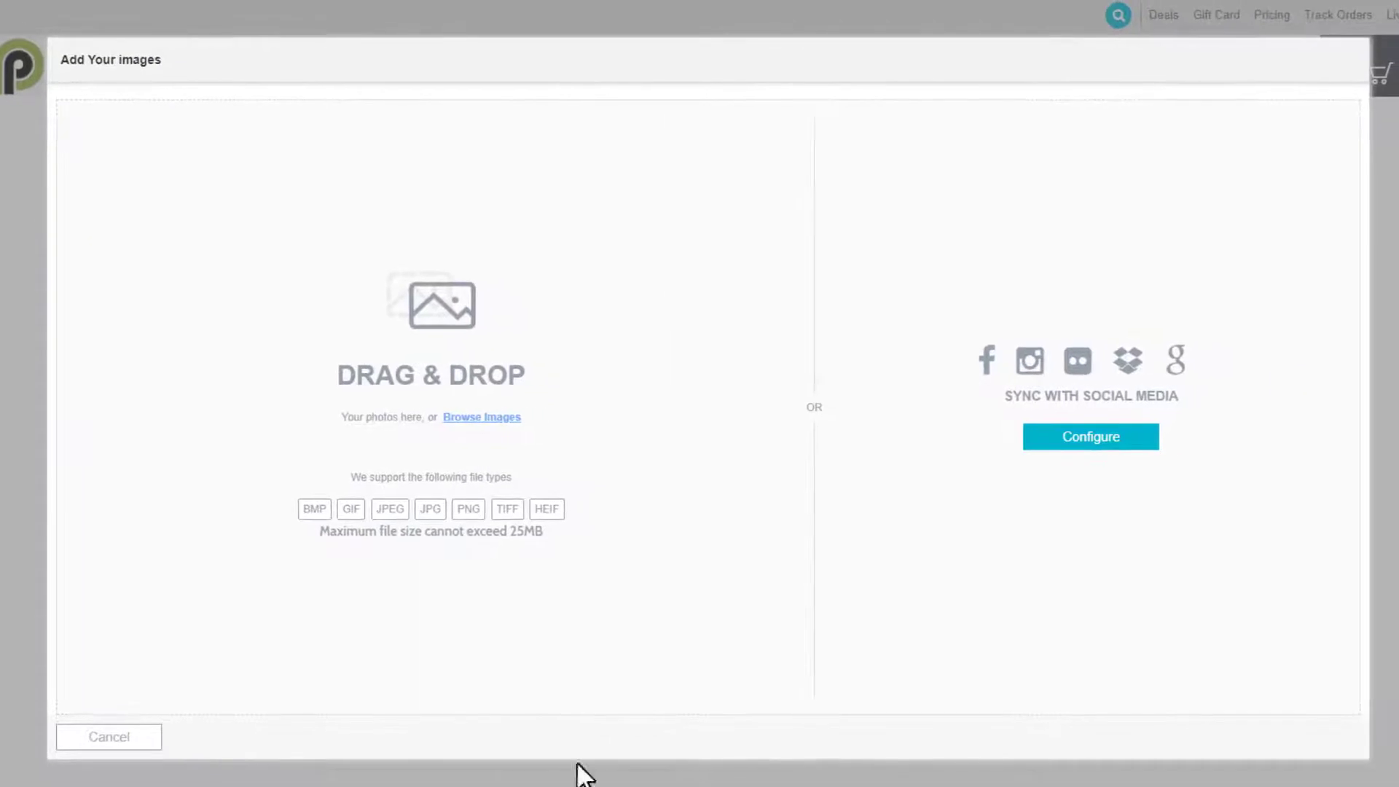
{"action": "key", "text": "super+e"}
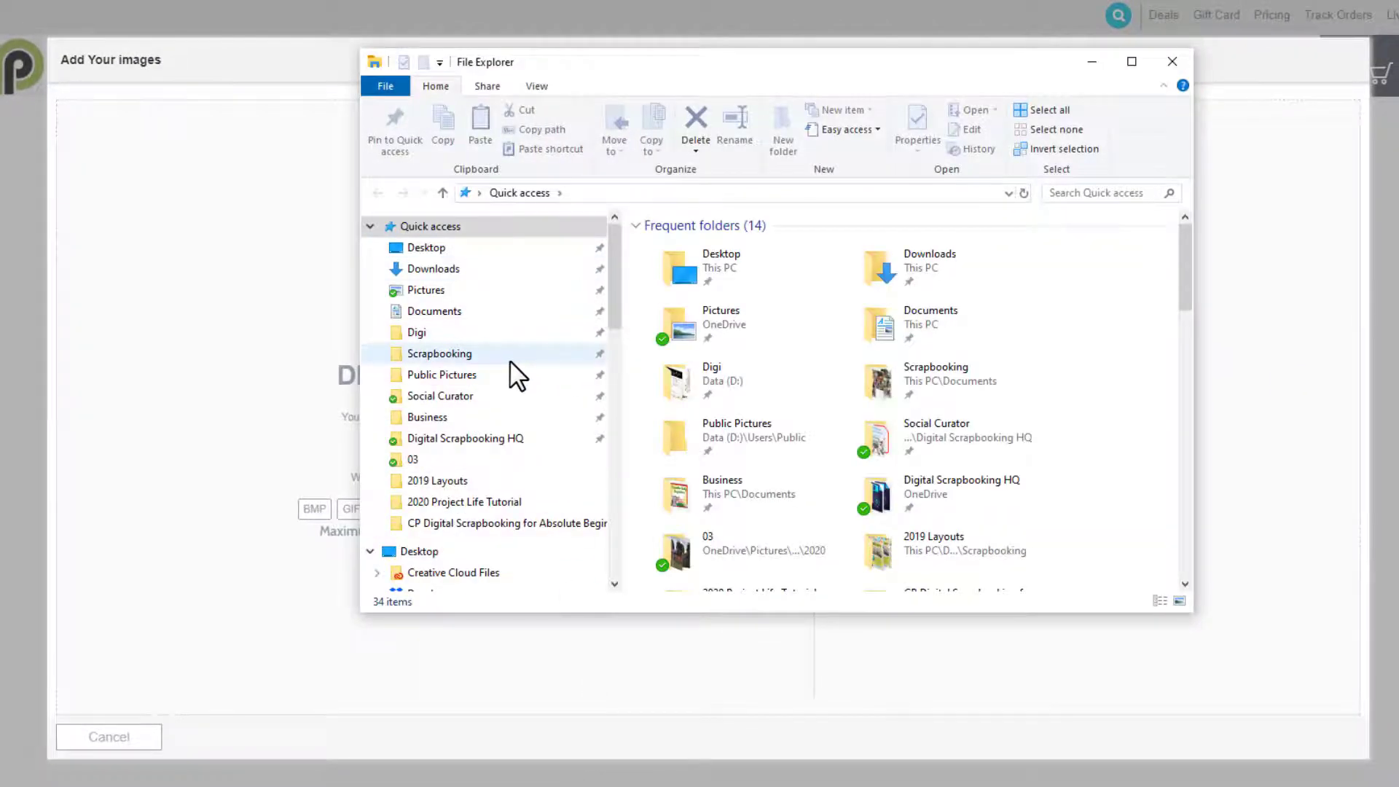
Navigate File Explorer to Documents > Scrapbooking > 2019 Layouts
{"action": "left_click", "coordinate": [510, 354]}
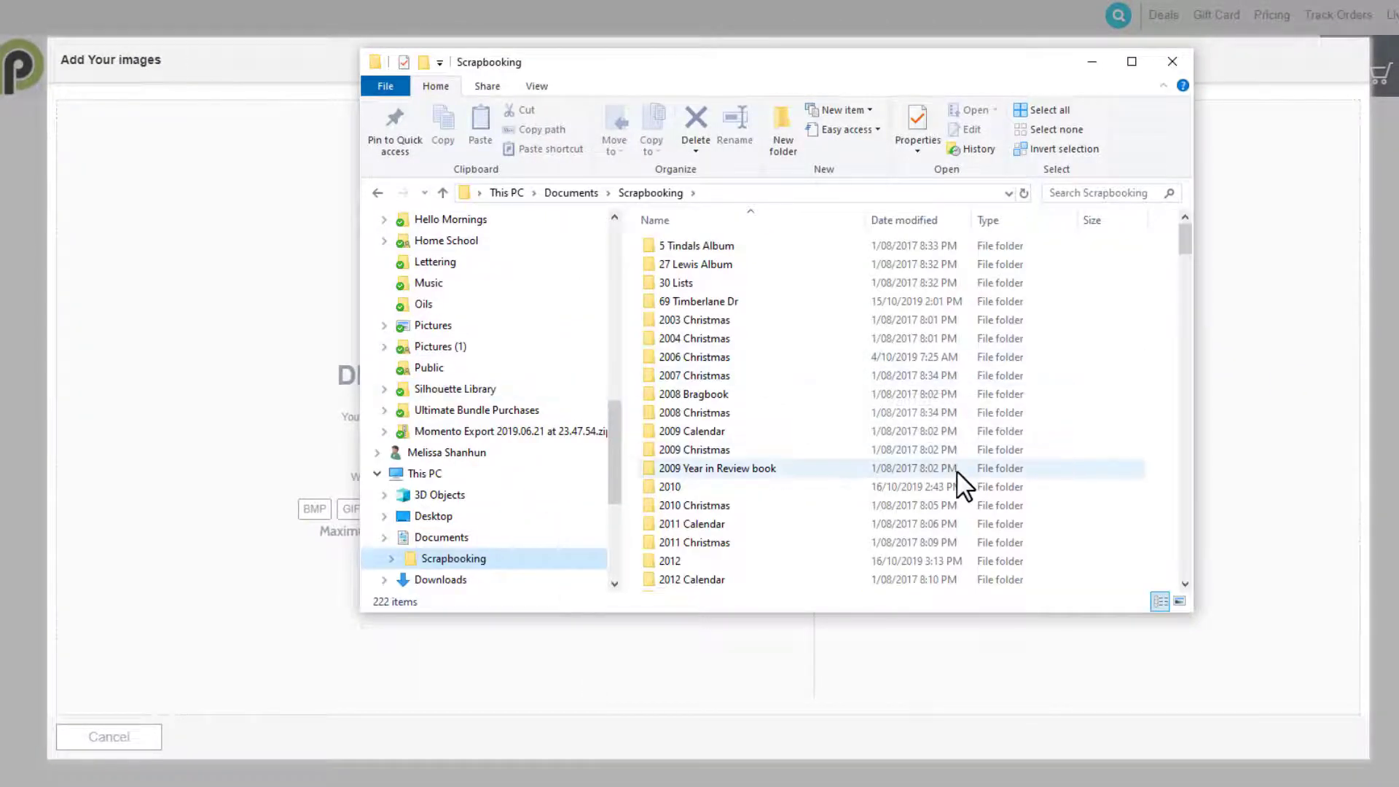
{"action": "left_click", "coordinate": [1184, 556]}
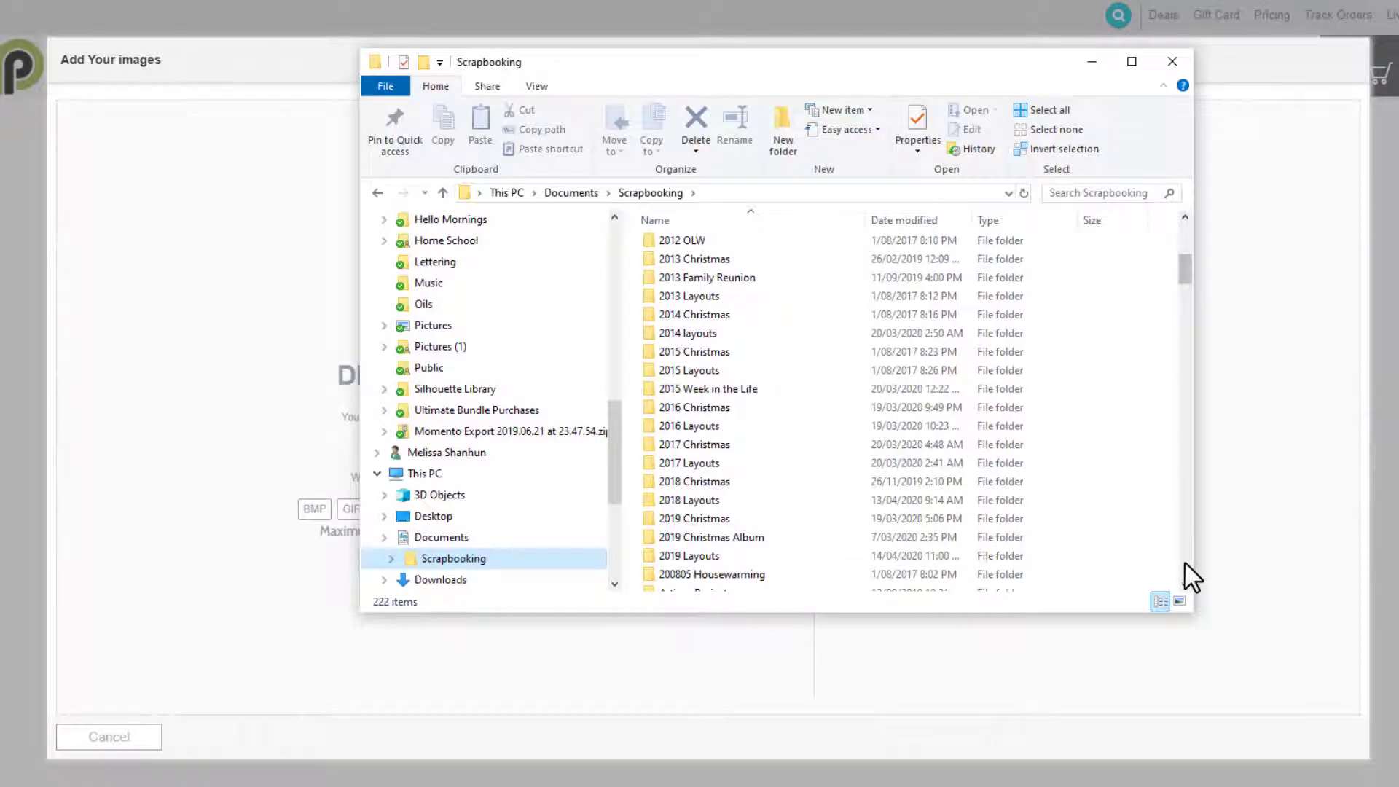
{"action": "left_click", "coordinate": [698, 556]}
{"action": "double_click", "coordinate": [698, 556]}
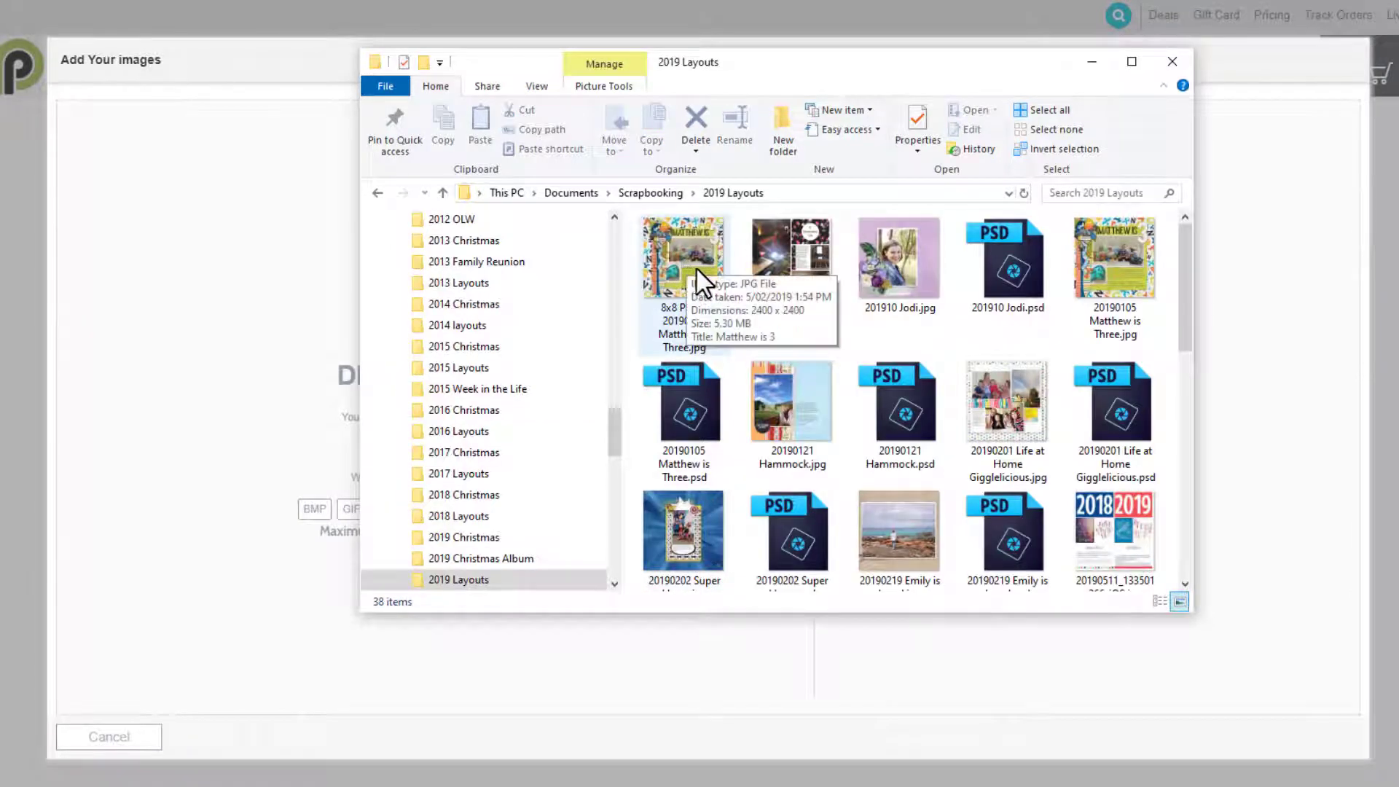
Drag four layouts (Matthew is Three, Super Heros, Gigglelicious, Emily is loved) into the uploader
{"action": "left_click", "coordinate": [814, 270]}
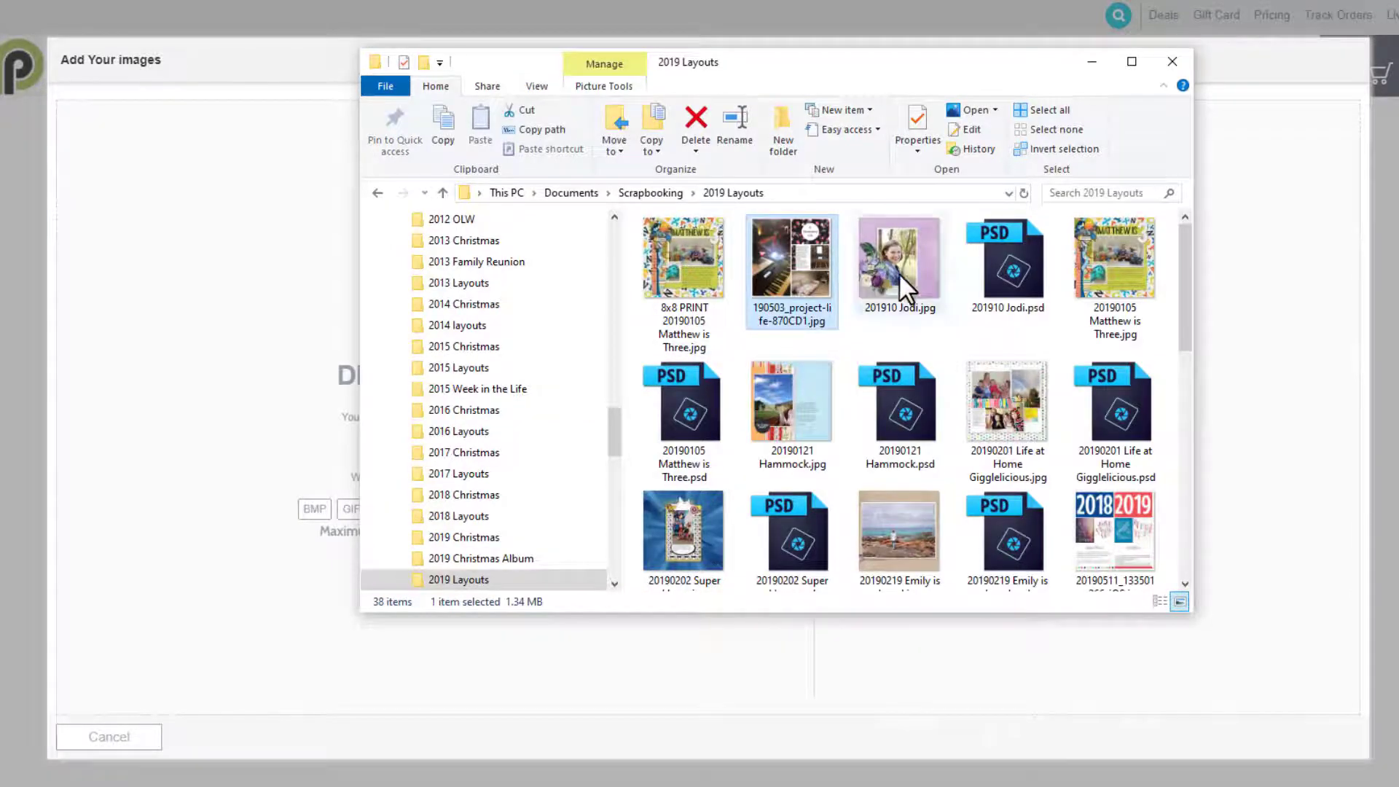
{"action": "left_click_drag", "start_coordinate": [1115, 252], "coordinate": [230, 462]}
{"action": "left_click", "coordinate": [684, 532]}
{"action": "left_click_drag", "start_coordinate": [1000, 414], "coordinate": [283, 447]}
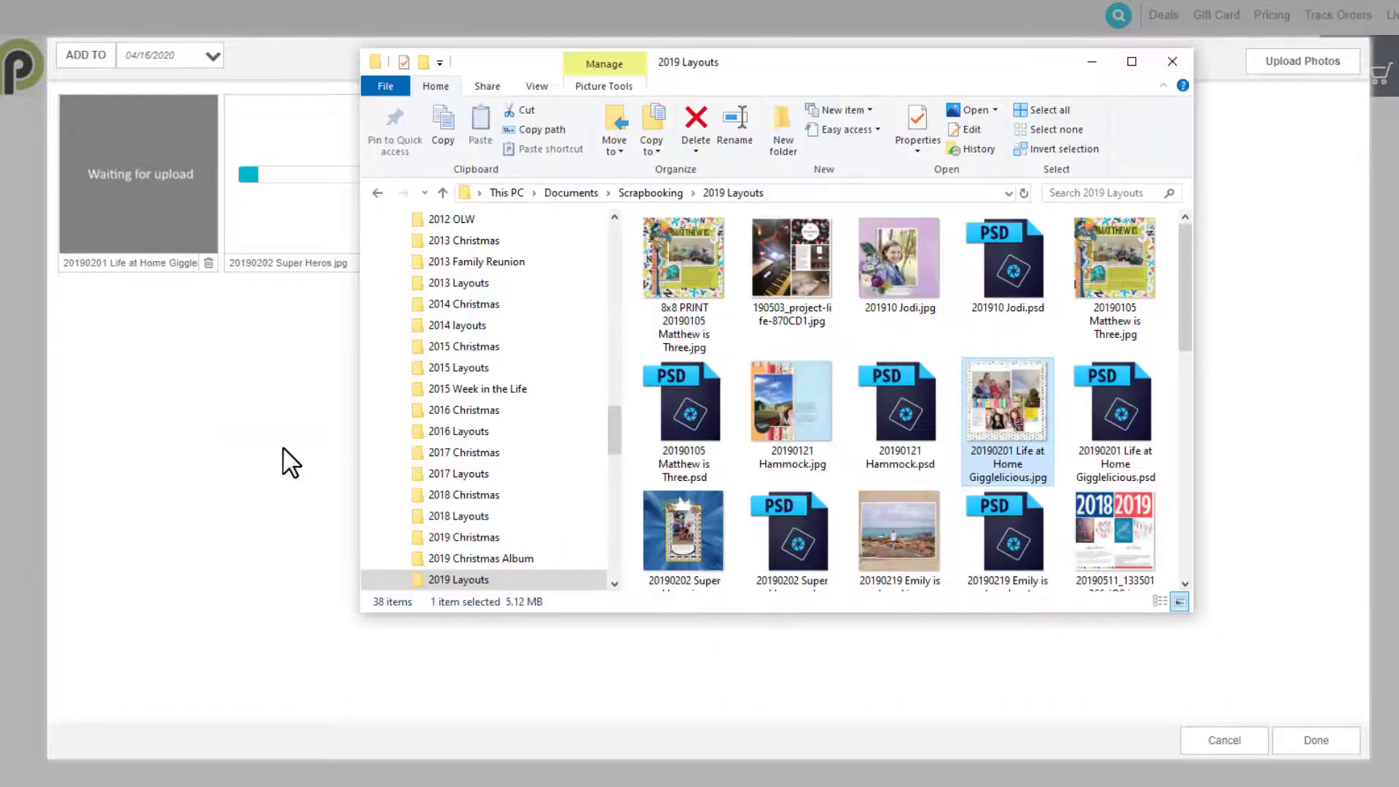
{"action": "left_click", "coordinate": [1134, 546]}
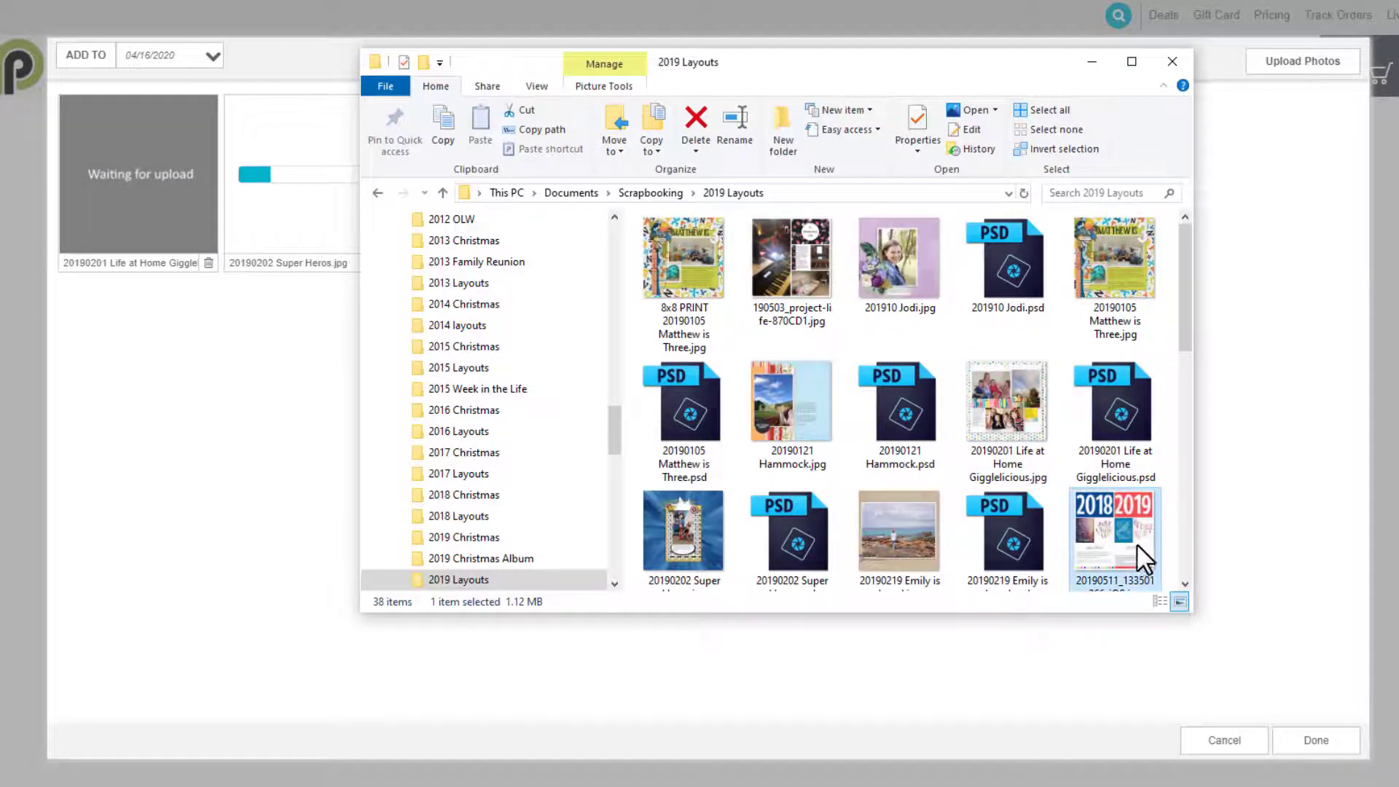
{"action": "scroll", "coordinate": [1184, 497], "scroll_direction": "down", "scroll_amount": 4}
{"action": "left_click_drag", "start_coordinate": [897, 265], "coordinate": [284, 458]}
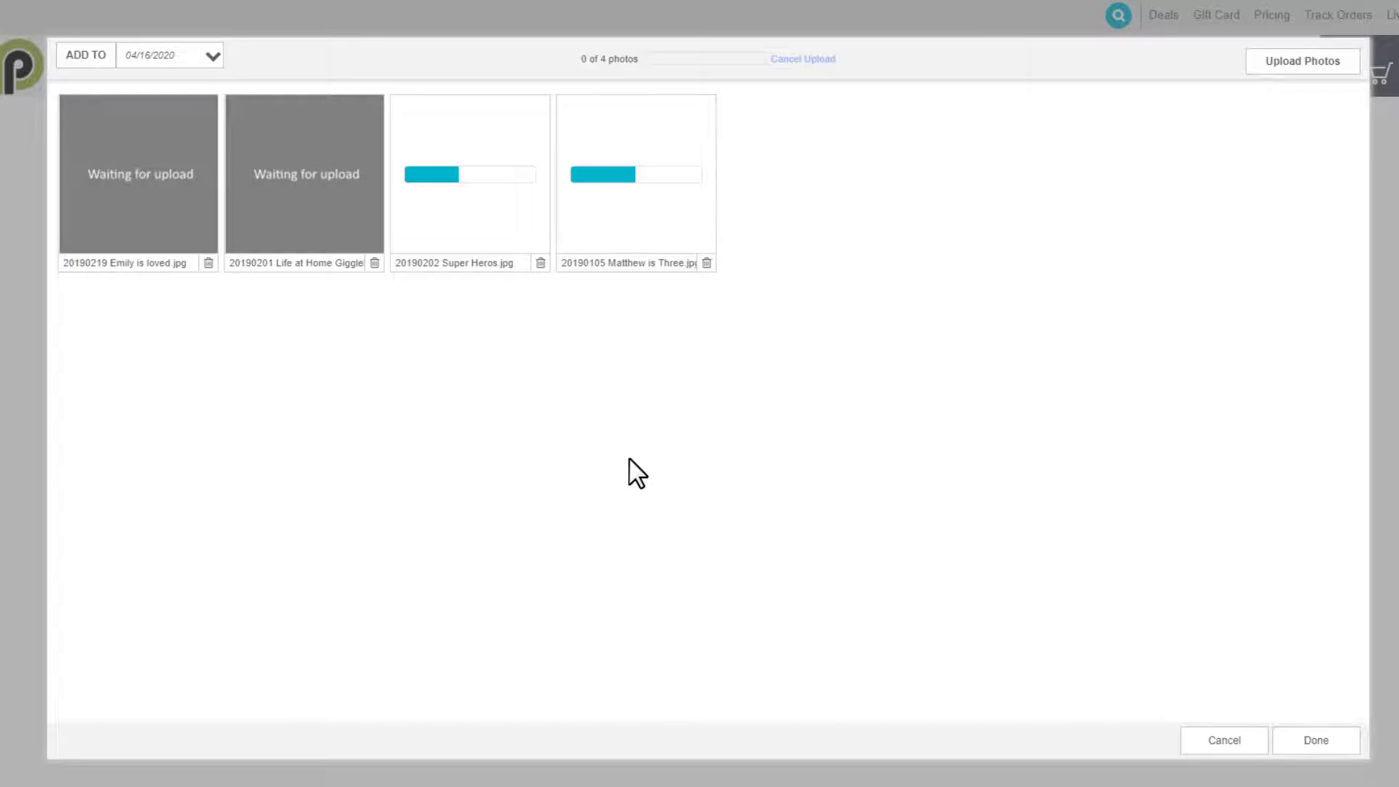
Add the Mothers Day layout to the upload, keeping the target album at 04/16/2020
{"action": "key", "text": "alt+Tab"}
{"action": "left_click_drag", "start_coordinate": [679, 374], "coordinate": [231, 509]}
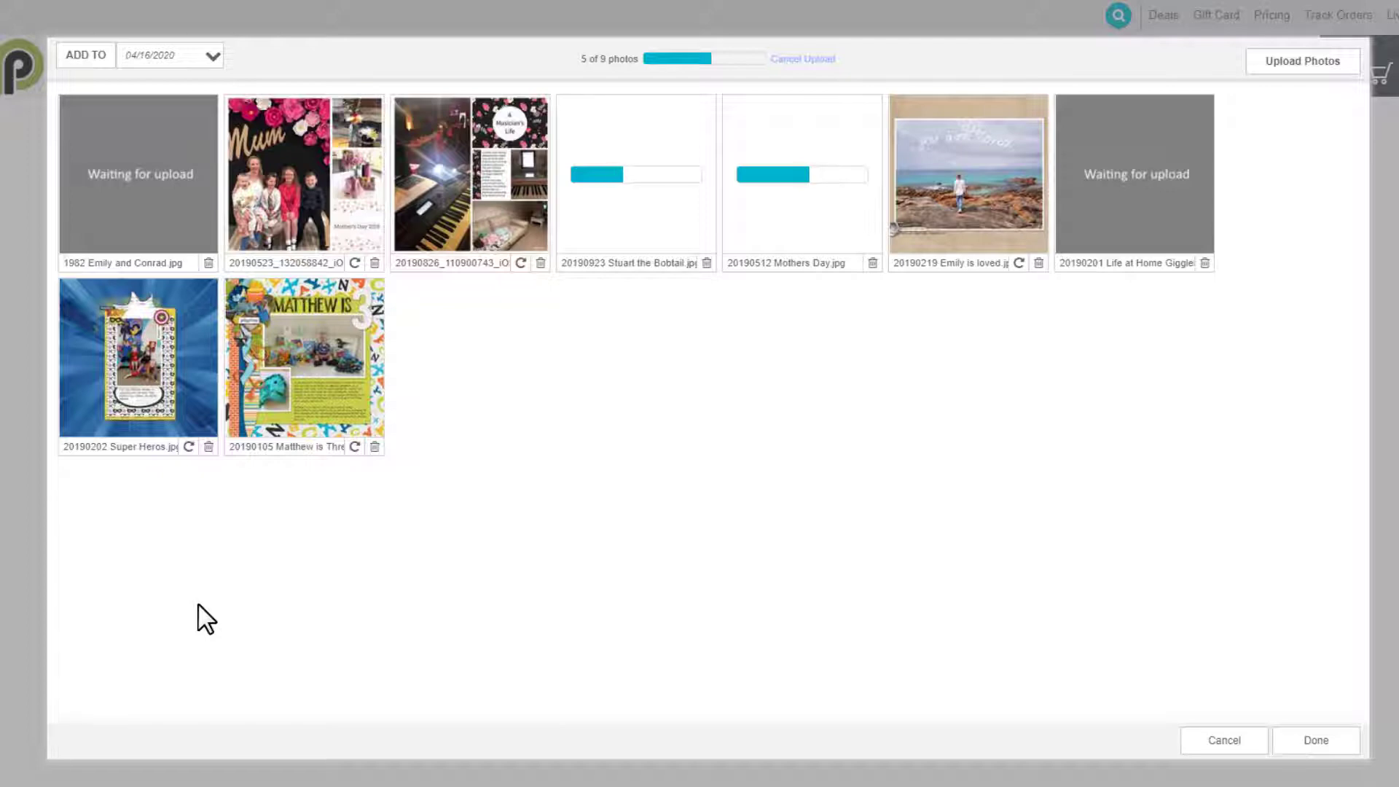
{"action": "left_click", "coordinate": [211, 56]}
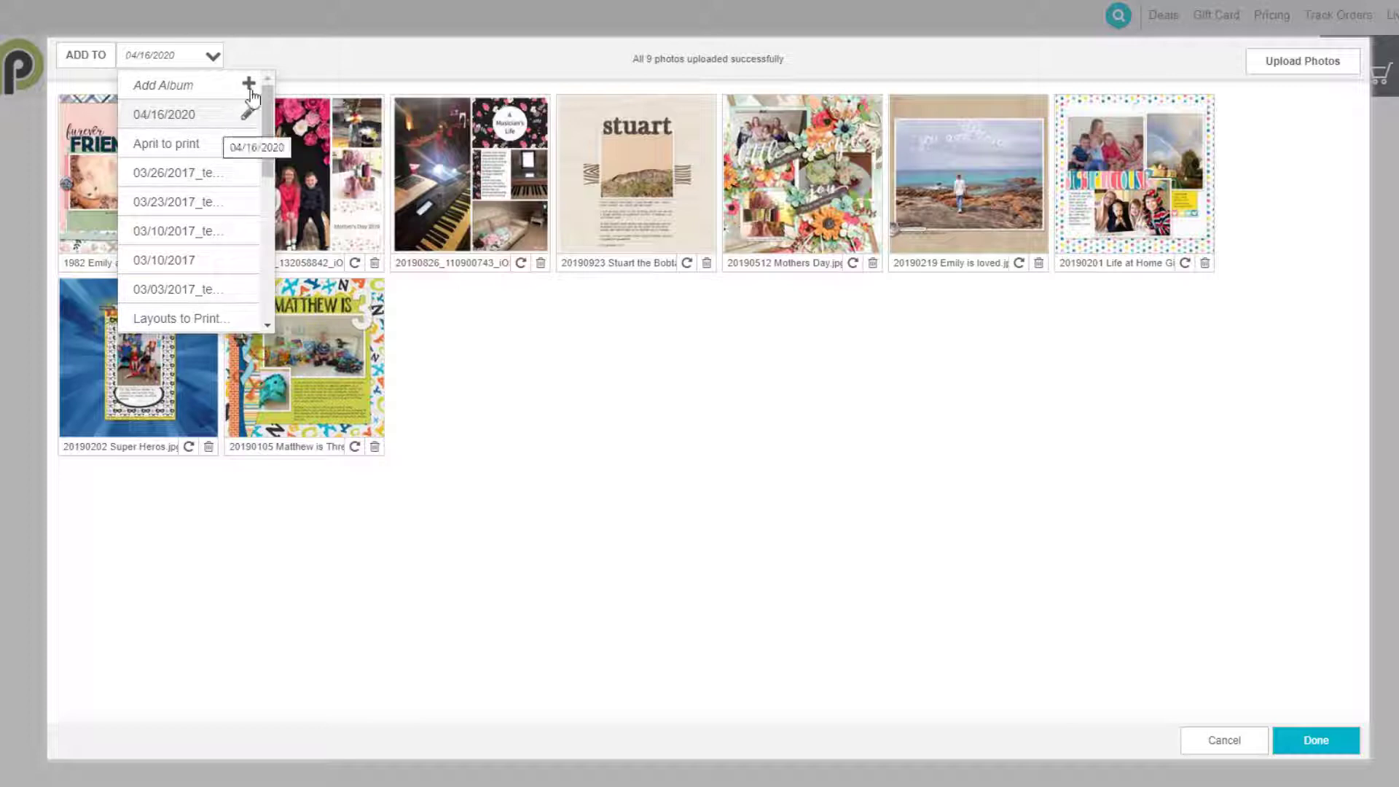
{"action": "left_click", "coordinate": [299, 59]}
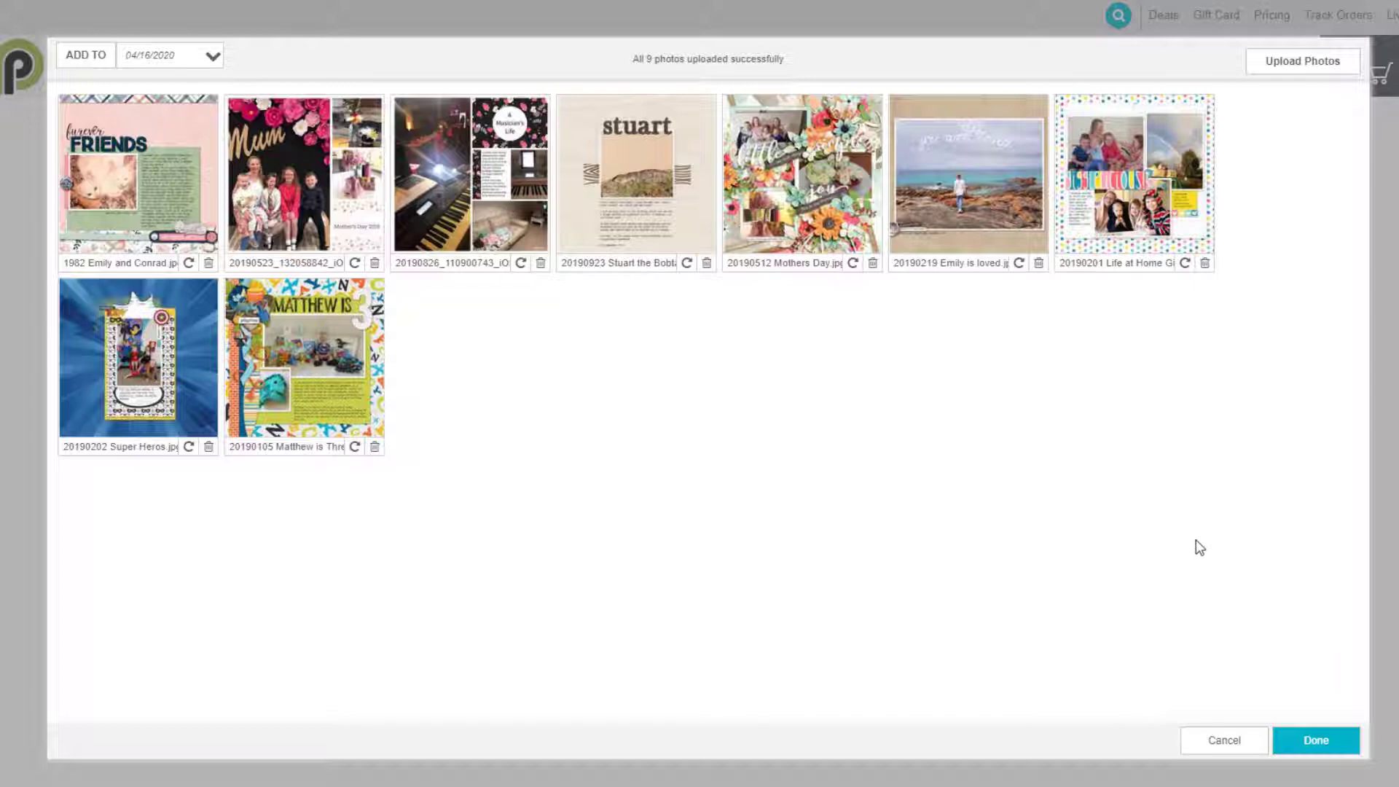
Finish the upload so all nine layouts are saved into the 04/16/2020 album
{"action": "left_click", "coordinate": [212, 56]}
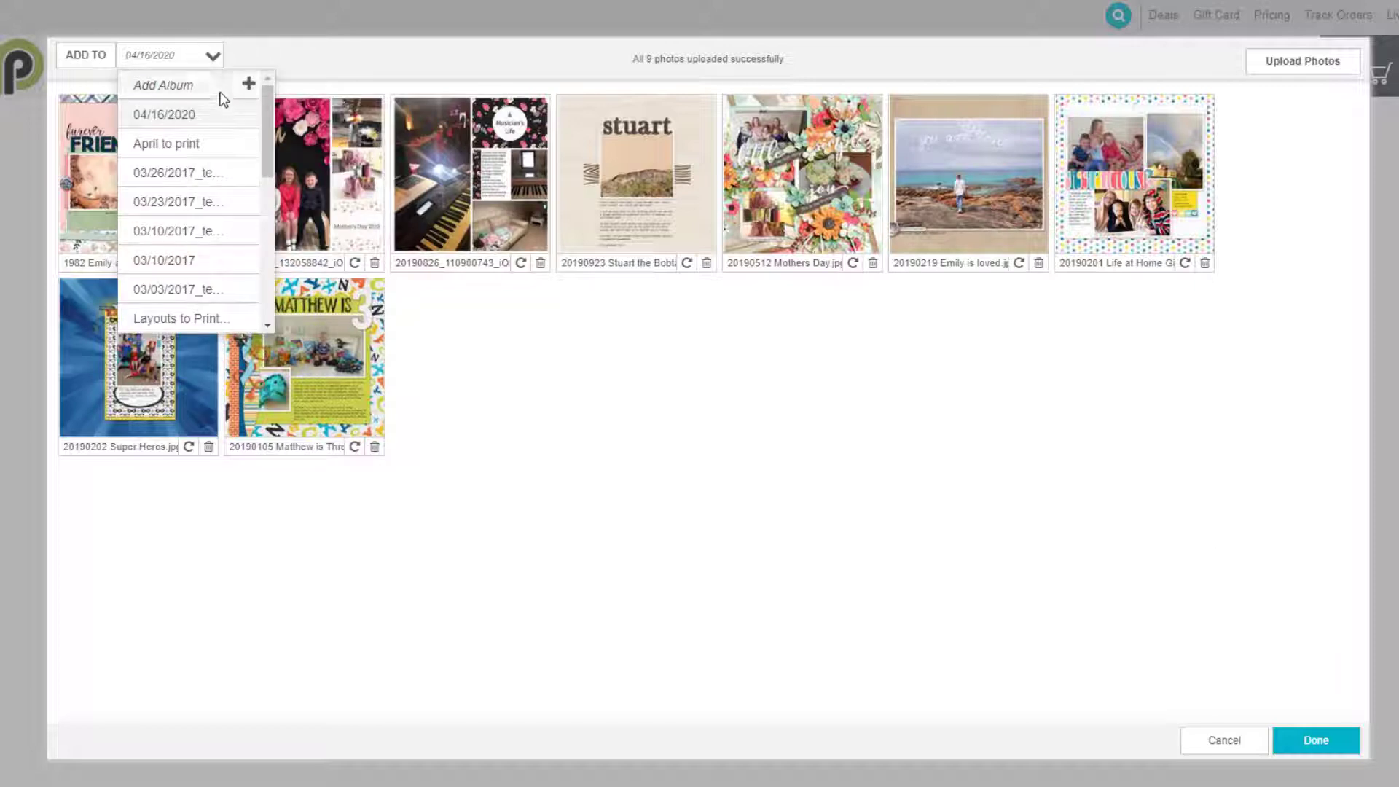
{"action": "left_click", "coordinate": [267, 250]}
{"action": "left_click", "coordinate": [267, 277]}
{"action": "left_click_drag", "start_coordinate": [267, 305], "coordinate": [262, 165]}
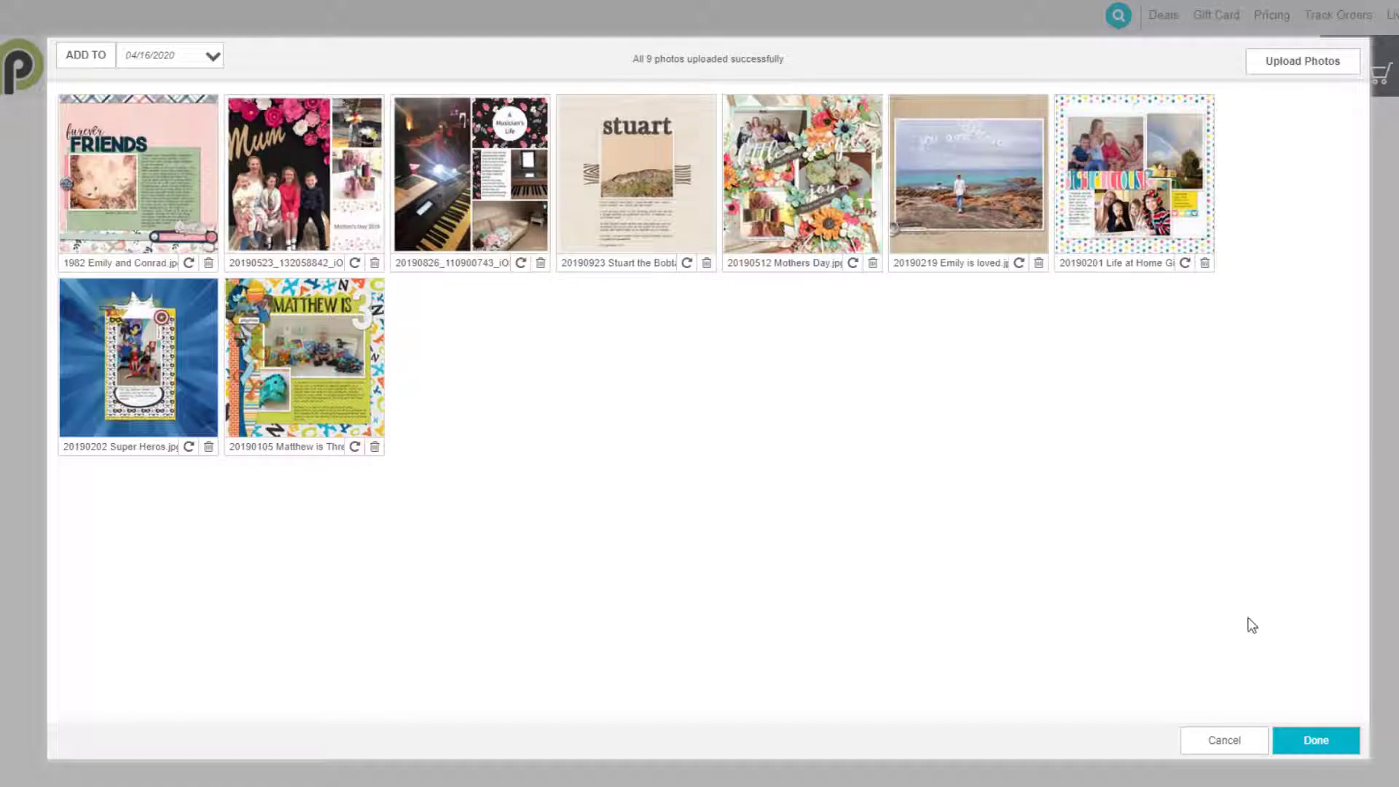
{"action": "left_click", "coordinate": [1307, 747]}
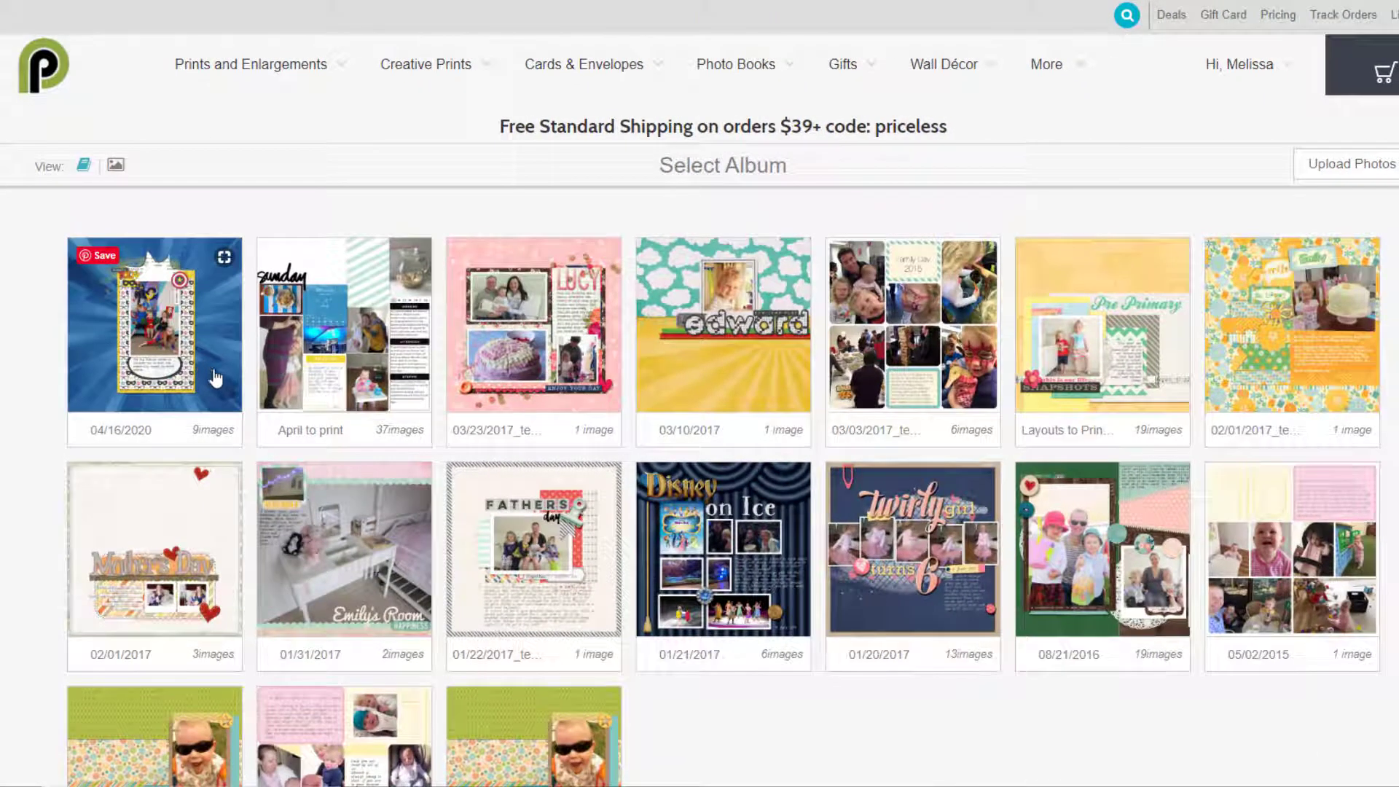
Open the 04/16/2020 album, select all nine layouts, and order prints of them
{"action": "left_click", "coordinate": [213, 371]}
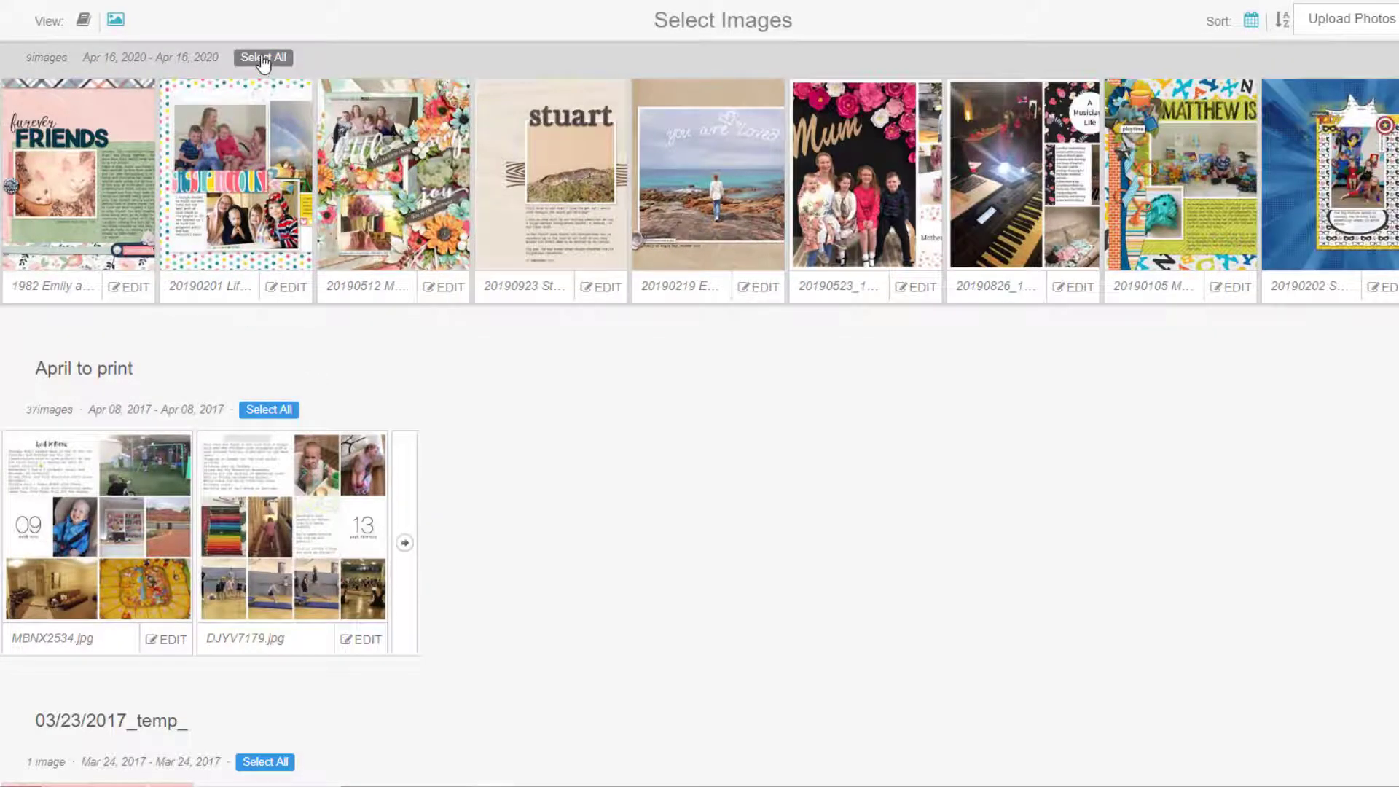
{"action": "left_click", "coordinate": [263, 62]}
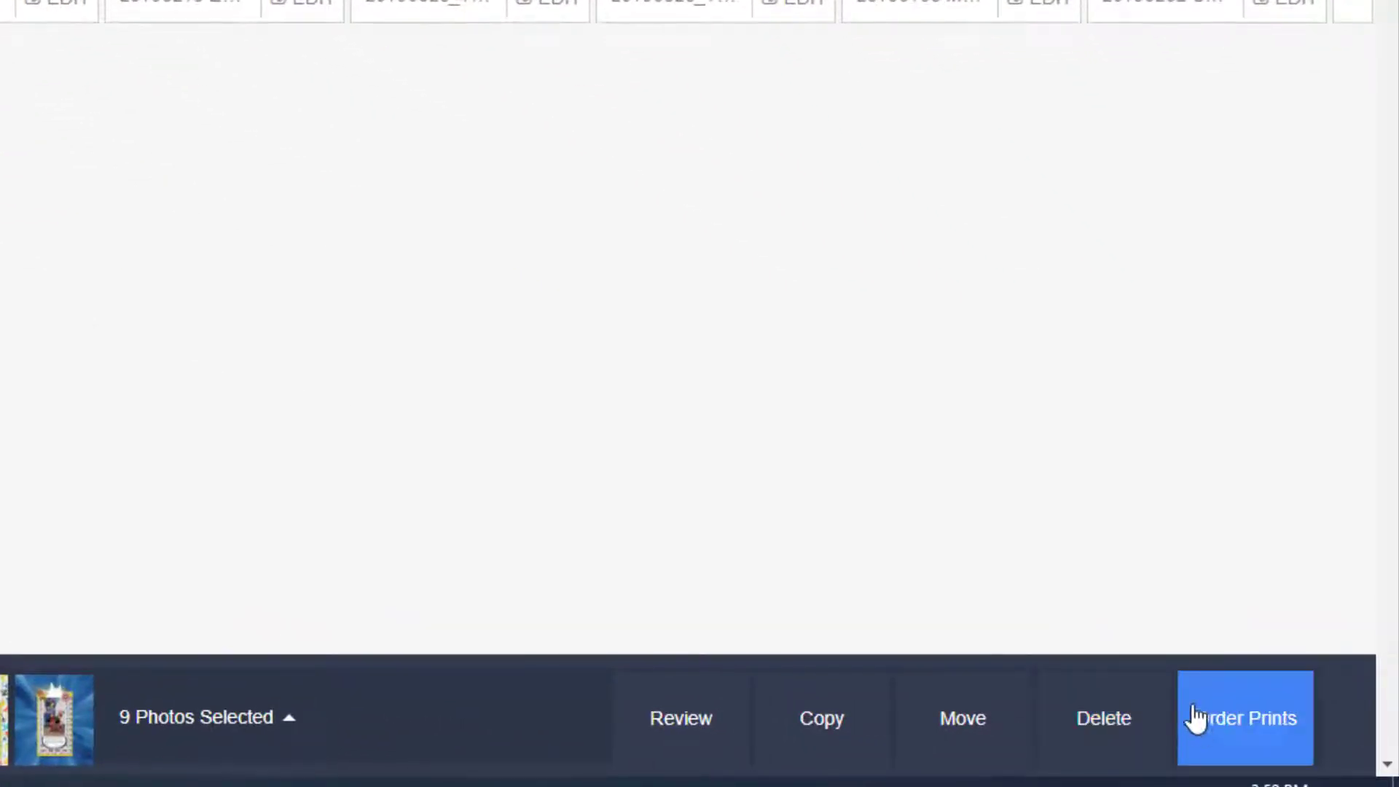
{"action": "left_click", "coordinate": [1198, 718]}
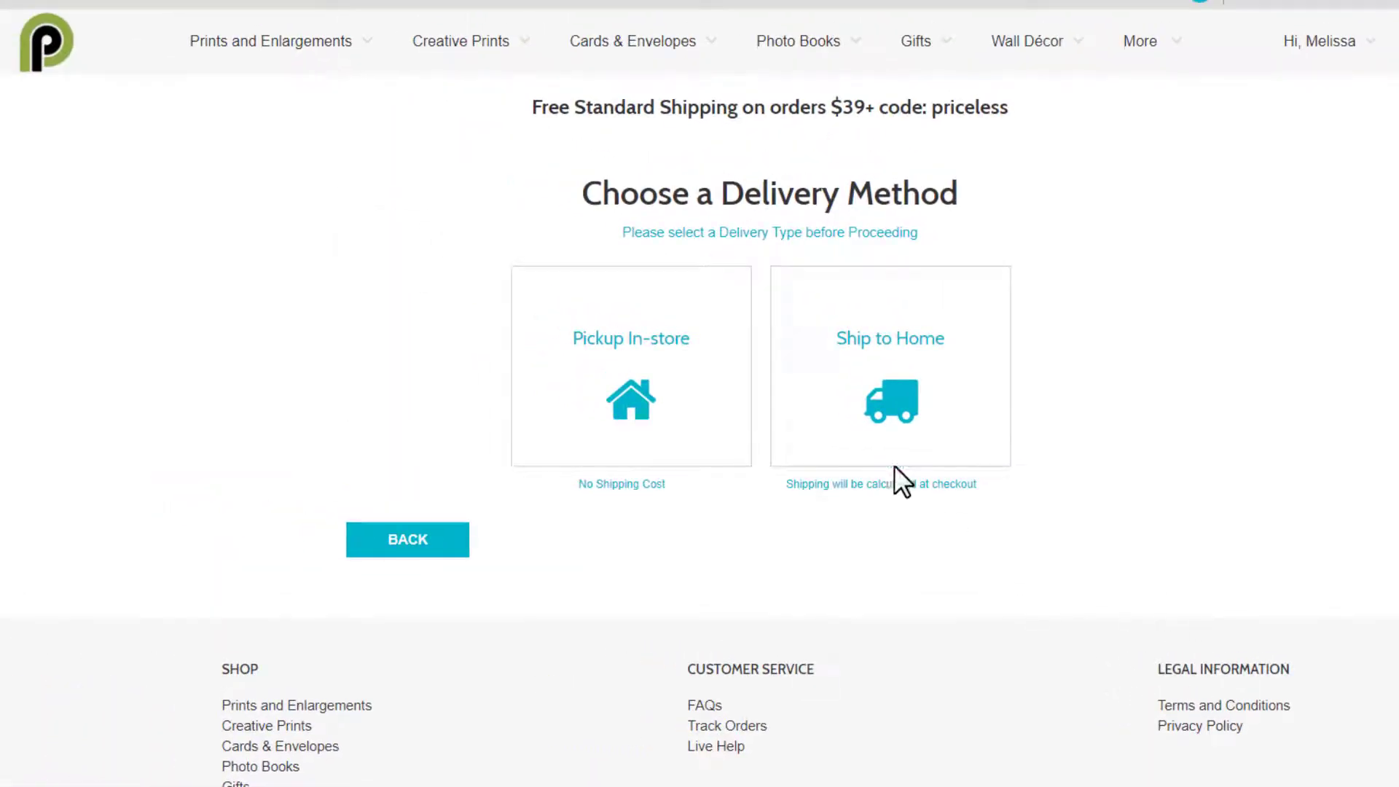
Choose Ship to Home delivery and the 12x12" photographic print size at $1.99 each
{"action": "left_click", "coordinate": [886, 414]}
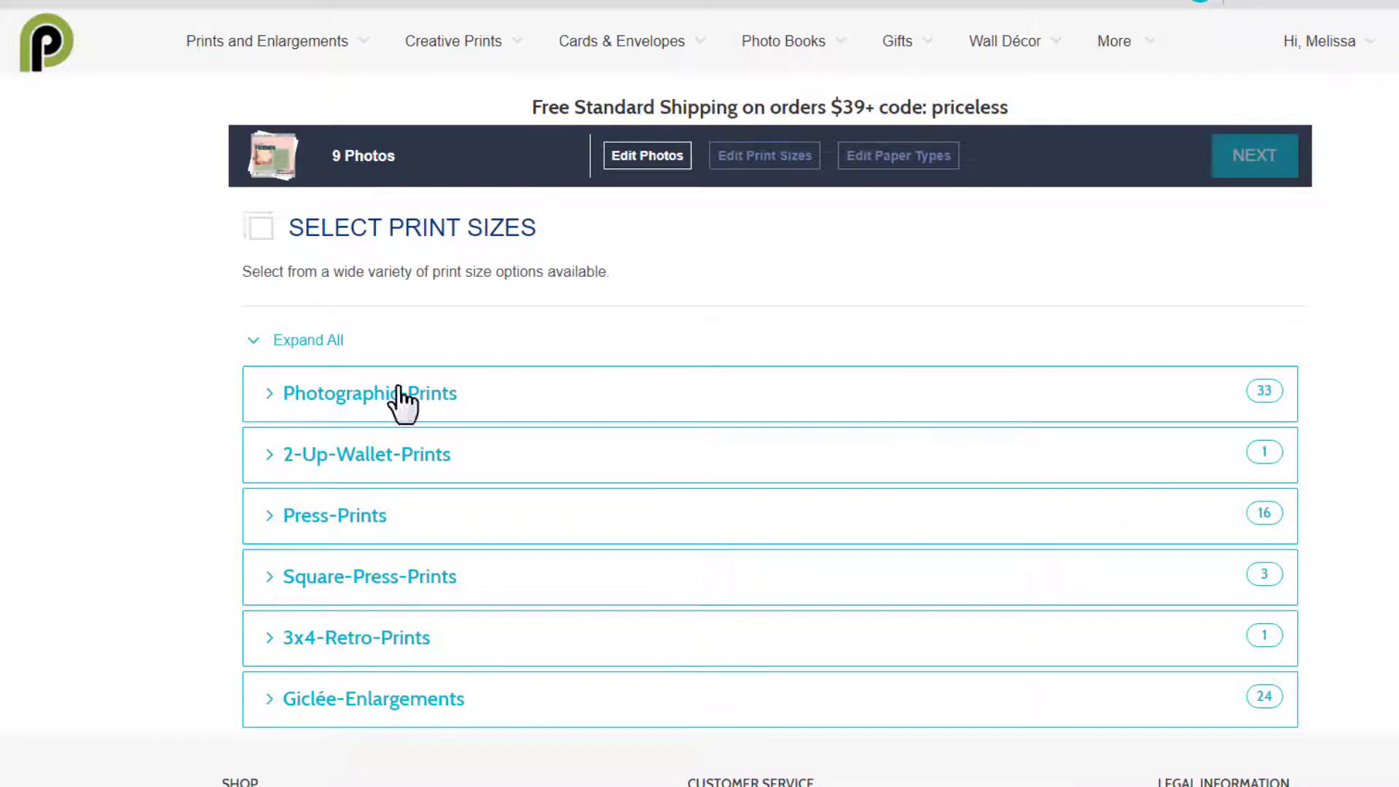
{"action": "left_click", "coordinate": [271, 406]}
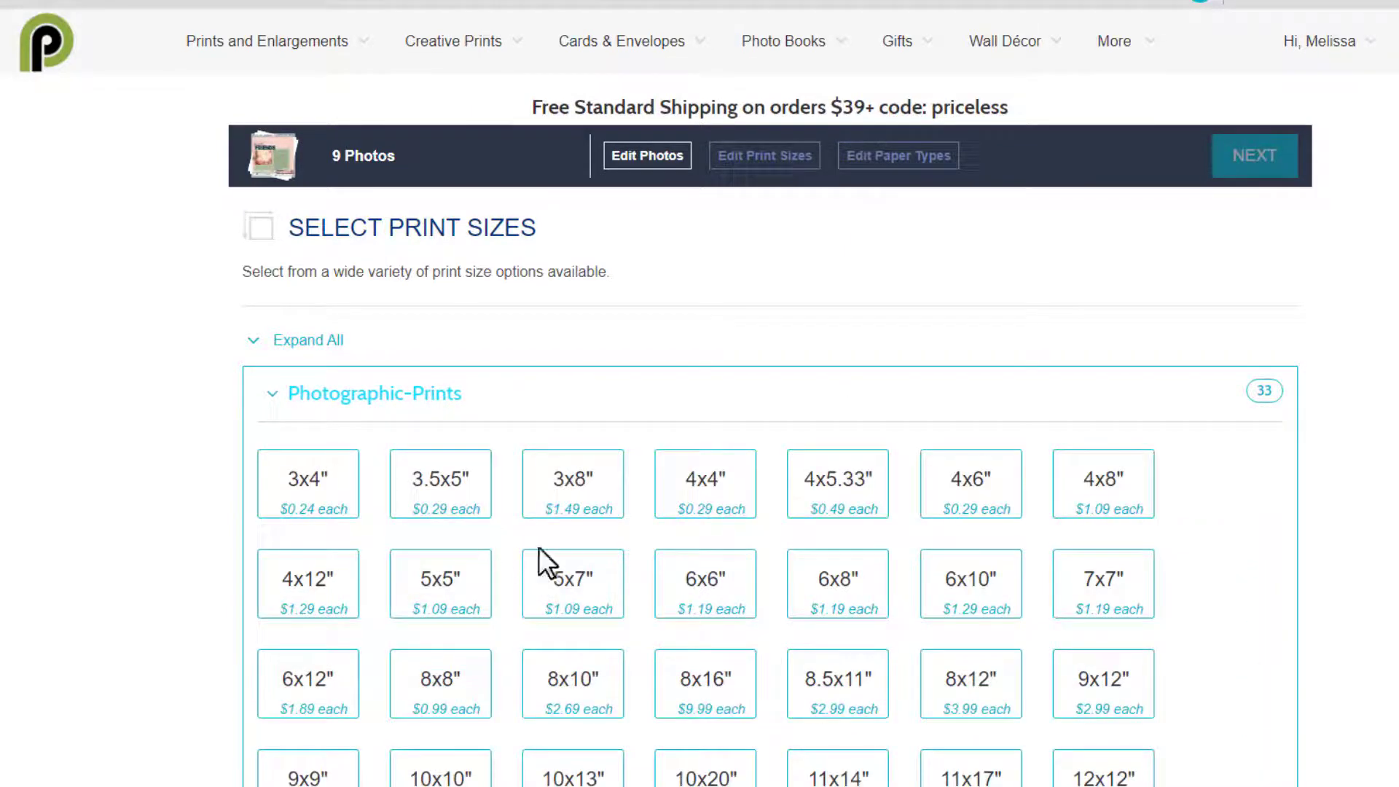
{"action": "scroll", "coordinate": [1108, 631], "scroll_direction": "down", "scroll_amount": 10}
{"action": "scroll", "coordinate": [1118, 481], "scroll_direction": "up", "scroll_amount": 5}
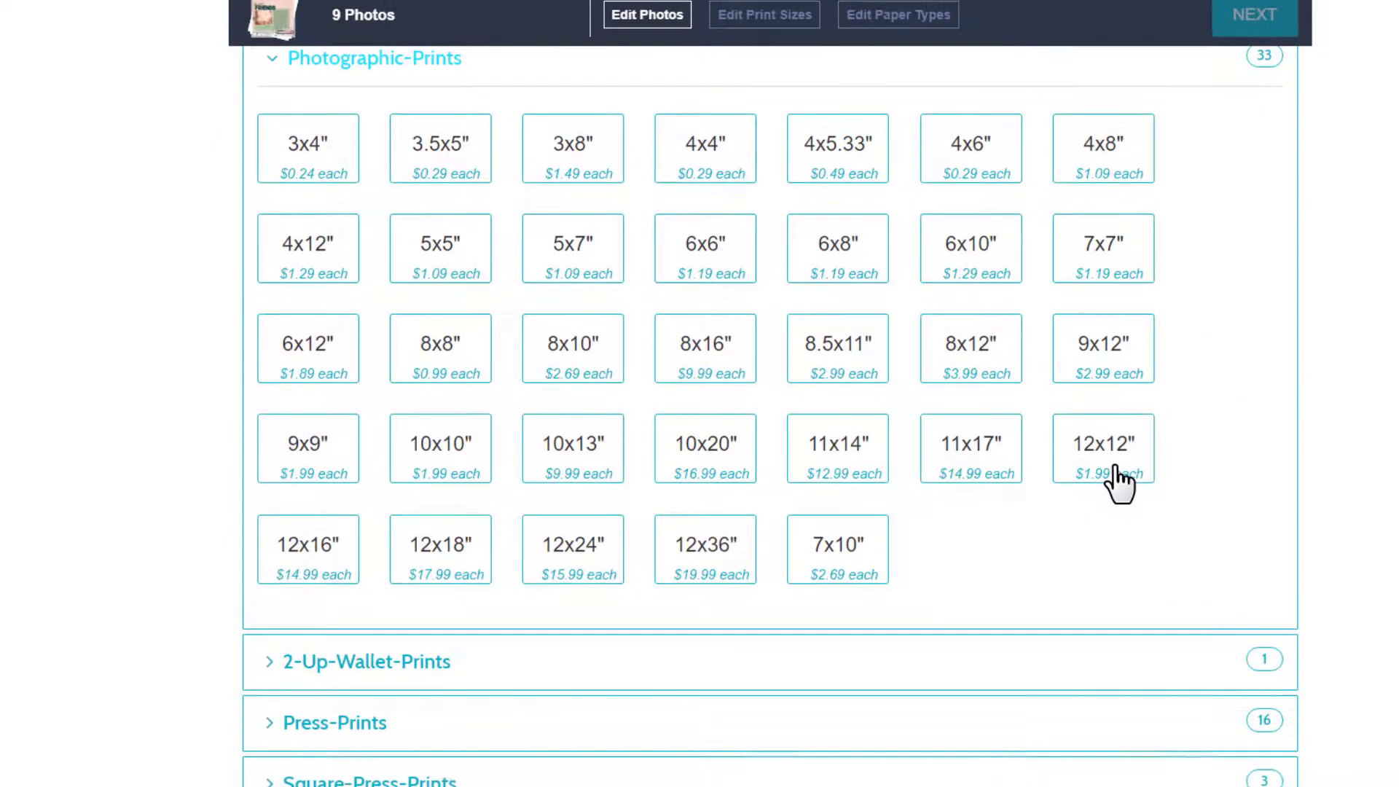
{"action": "left_click", "coordinate": [1118, 494]}
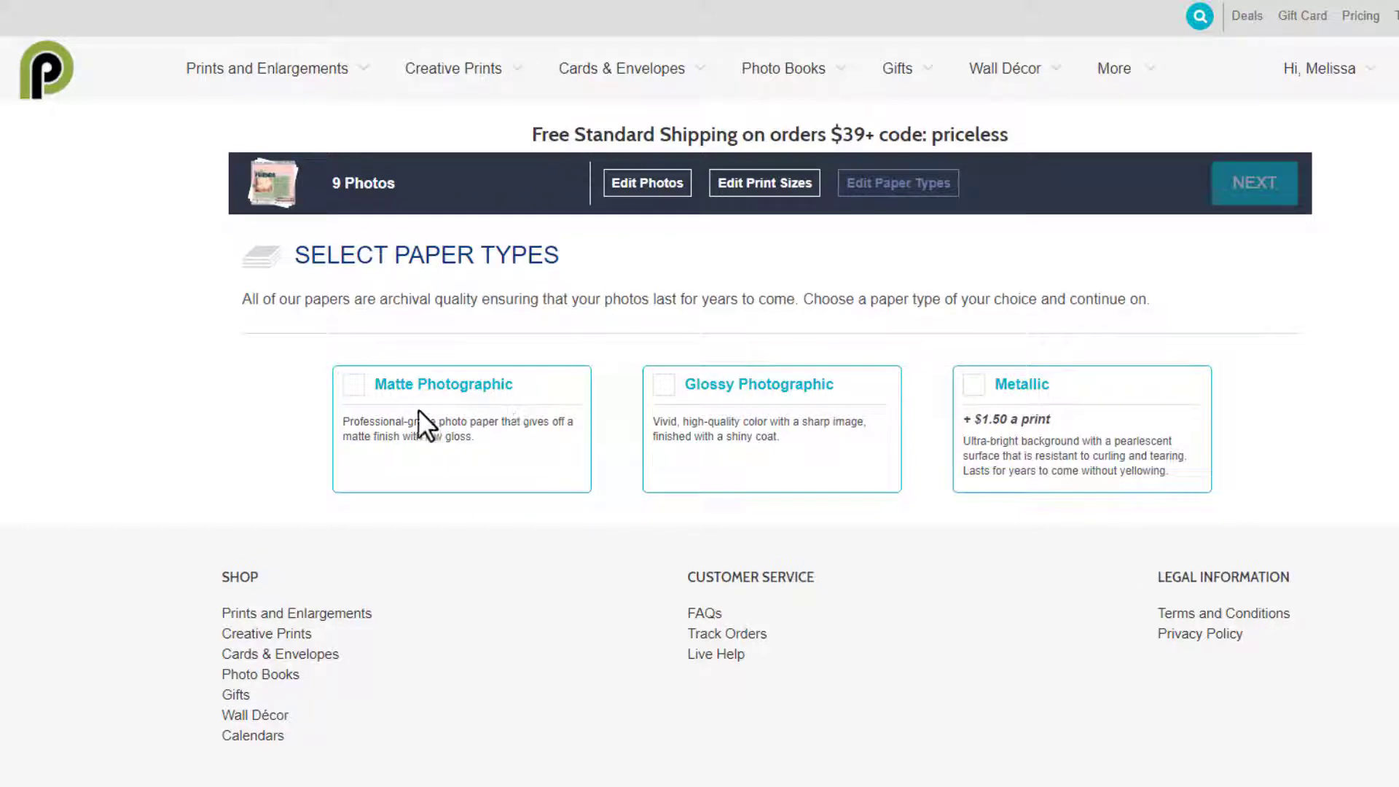
Choose Matte Photographic as the paper type for the 12x12 prints
{"action": "left_click", "coordinate": [354, 402]}
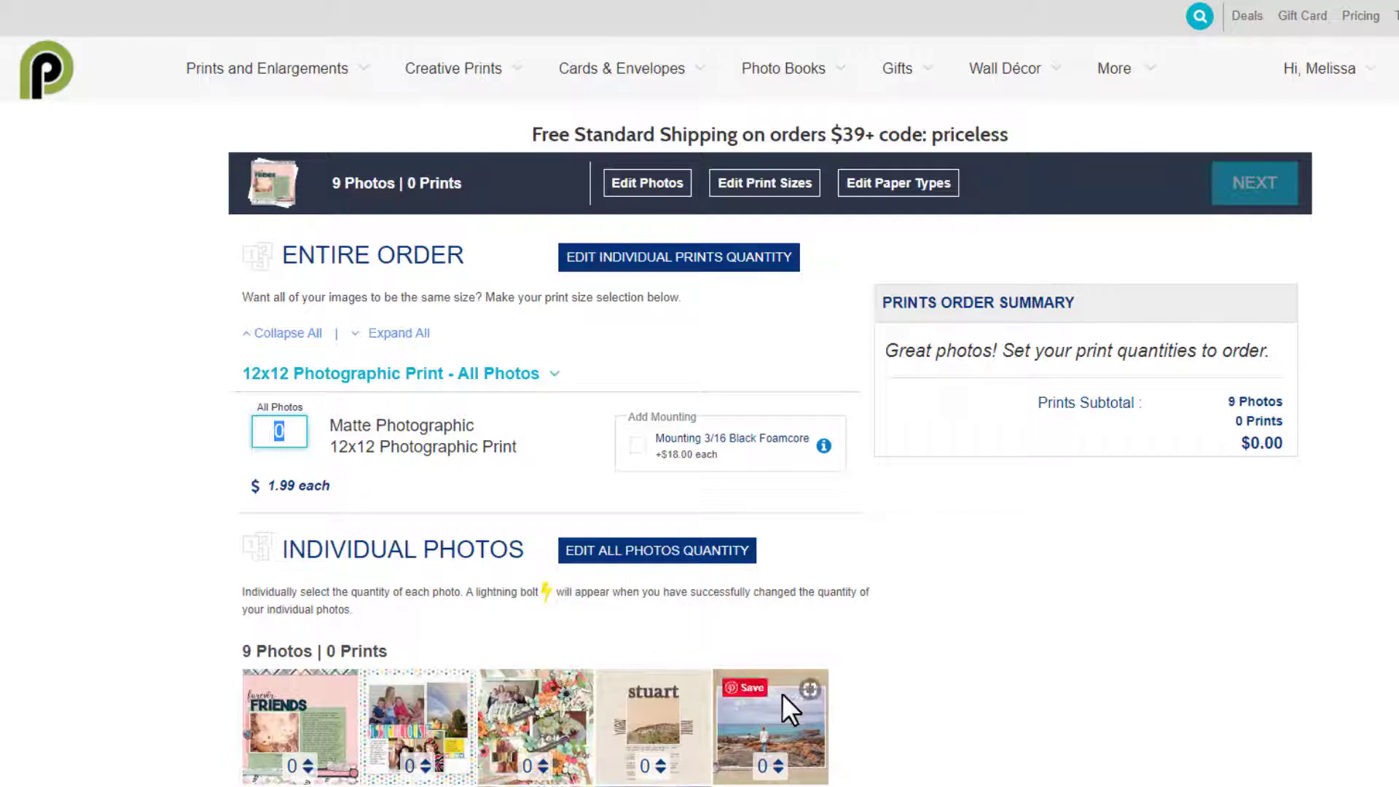
Scroll through the photos and check the second layout's individual print options
{"action": "left_click", "coordinate": [107, 634]}
{"action": "scroll", "coordinate": [210, 663], "scroll_direction": "down", "scroll_amount": 2}
{"action": "scroll", "coordinate": [210, 663], "scroll_direction": "down", "scroll_amount": 5}
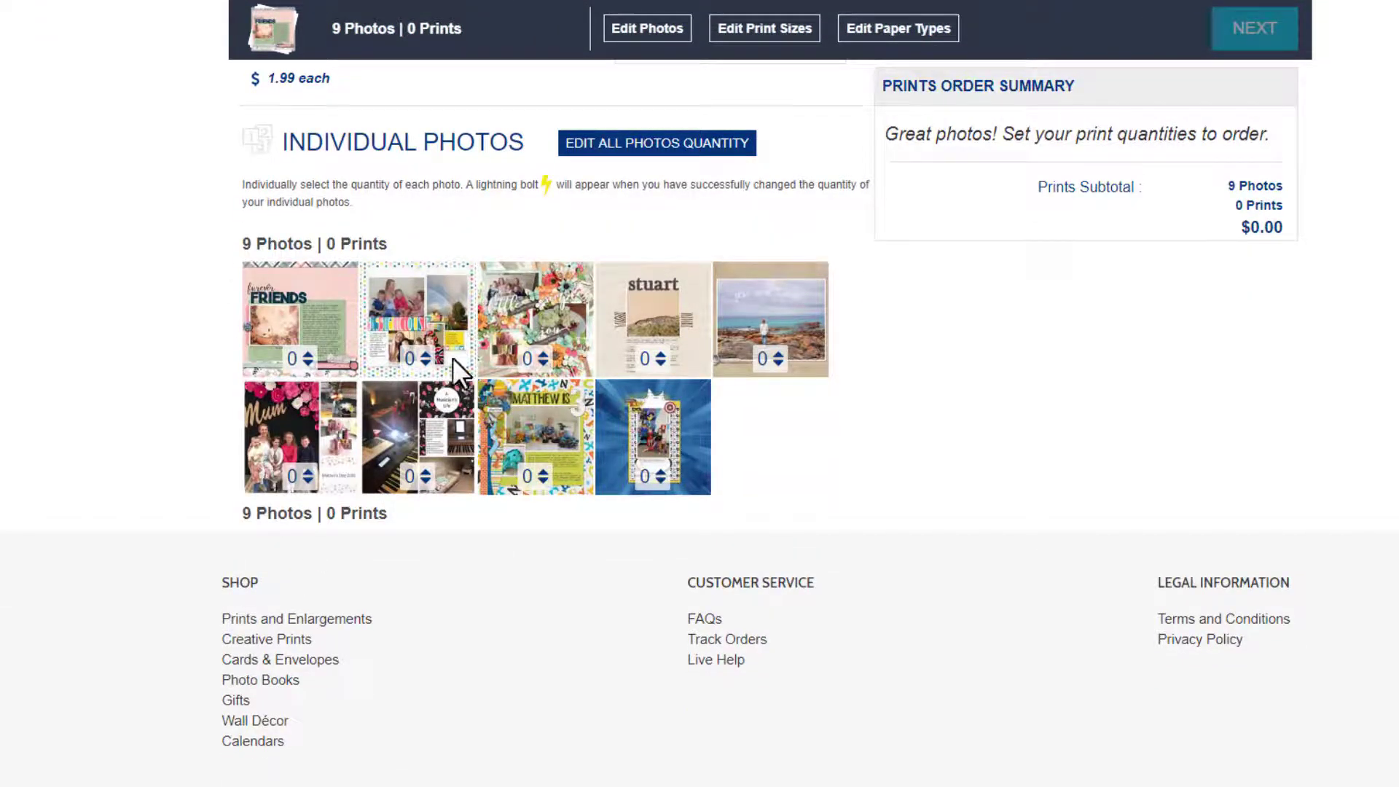
{"action": "left_click", "coordinate": [424, 352]}
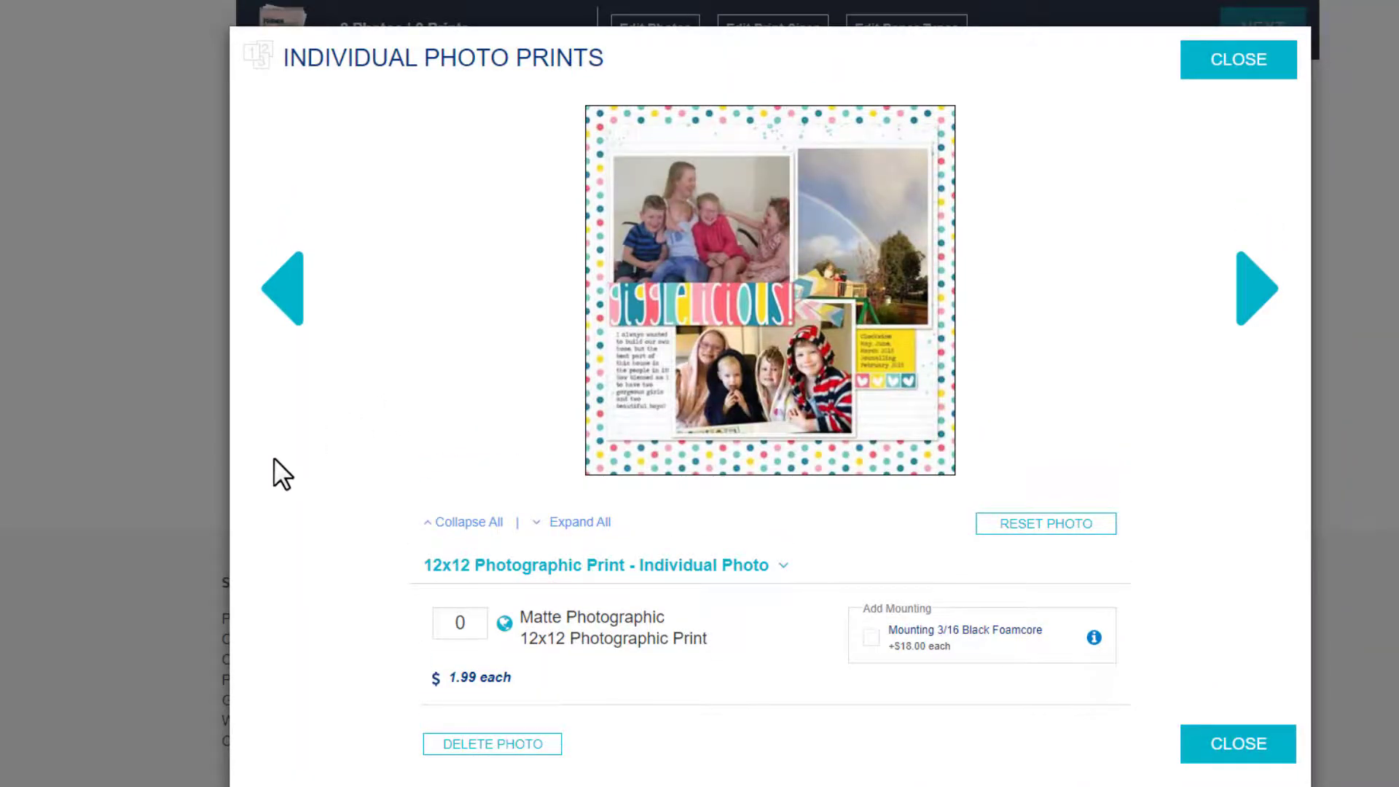
{"action": "left_click", "coordinate": [134, 397]}
{"action": "scroll", "coordinate": [321, 140], "scroll_direction": "up", "scroll_amount": 2}
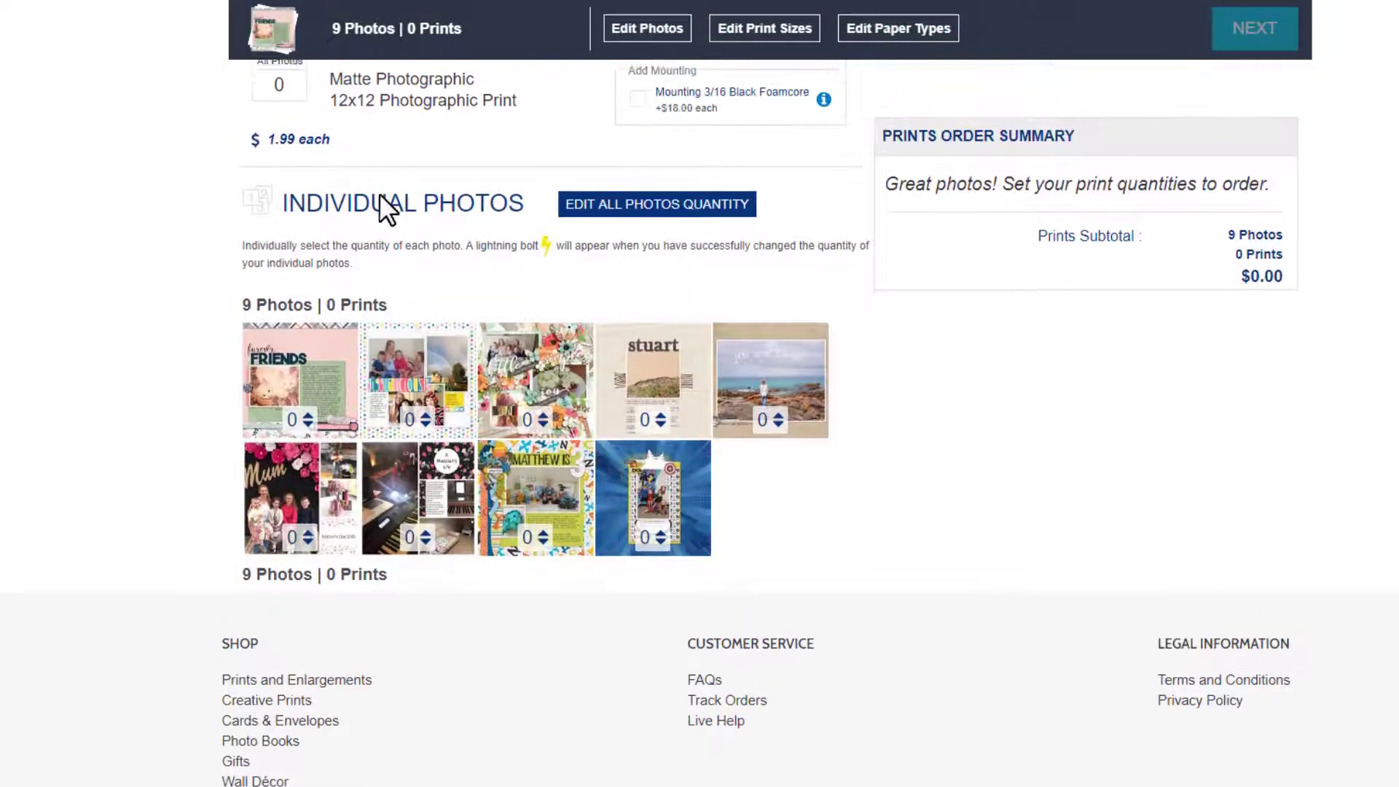
{"action": "scroll", "coordinate": [384, 214], "scroll_direction": "up", "scroll_amount": 4}
Set the All Photos quantity to 1 and add the nine prints to the cart
{"action": "double_click", "coordinate": [293, 428]}
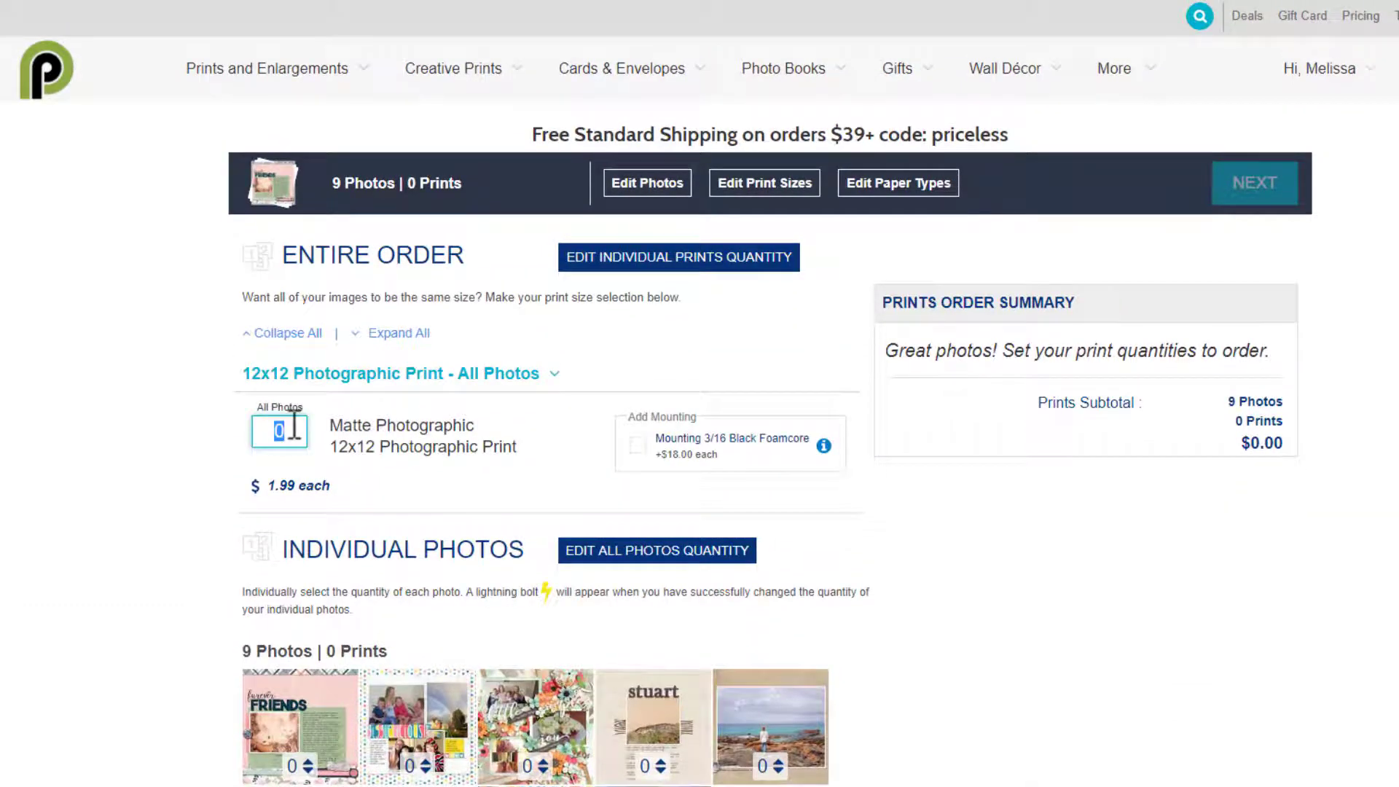
{"action": "type", "text": "1"}
{"action": "left_click", "coordinate": [302, 256]}
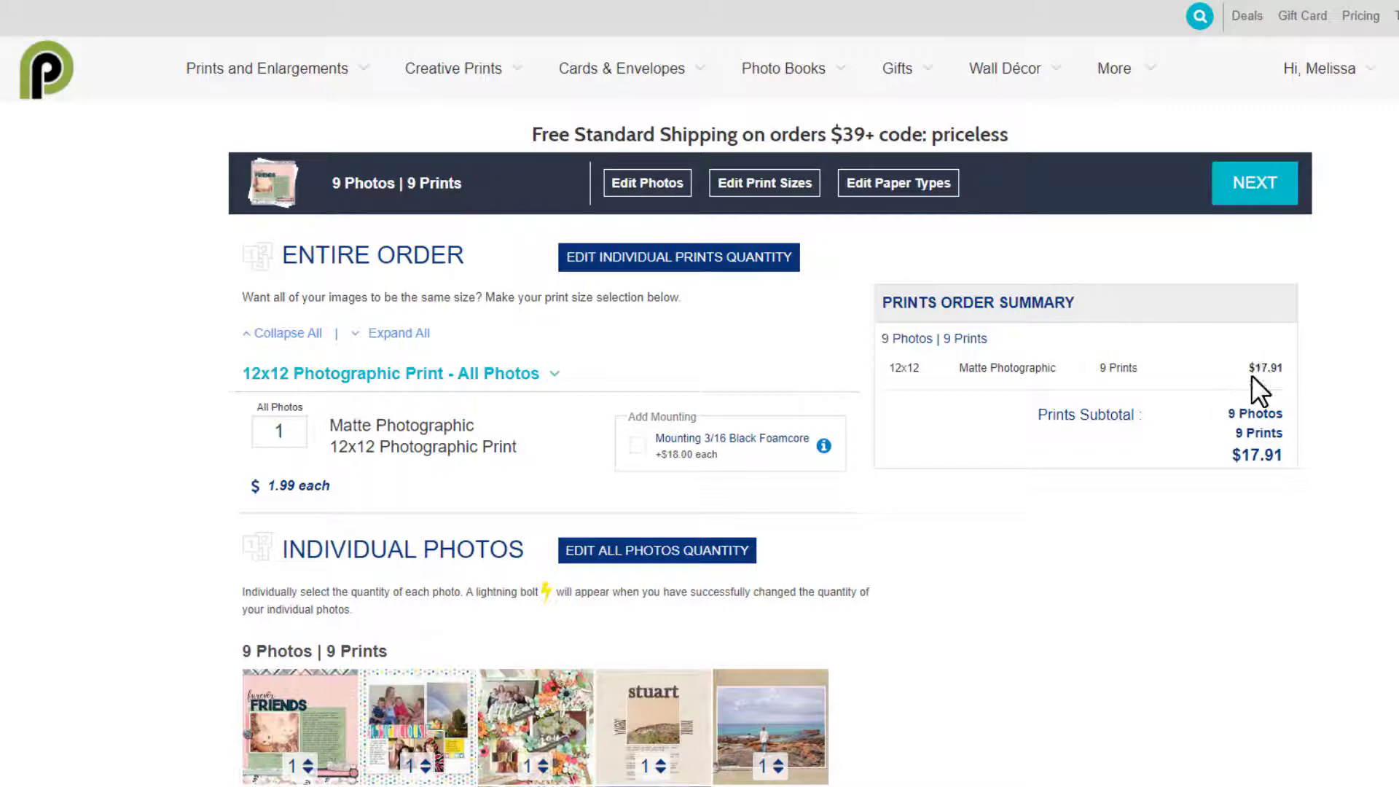
{"action": "left_click", "coordinate": [1239, 183]}
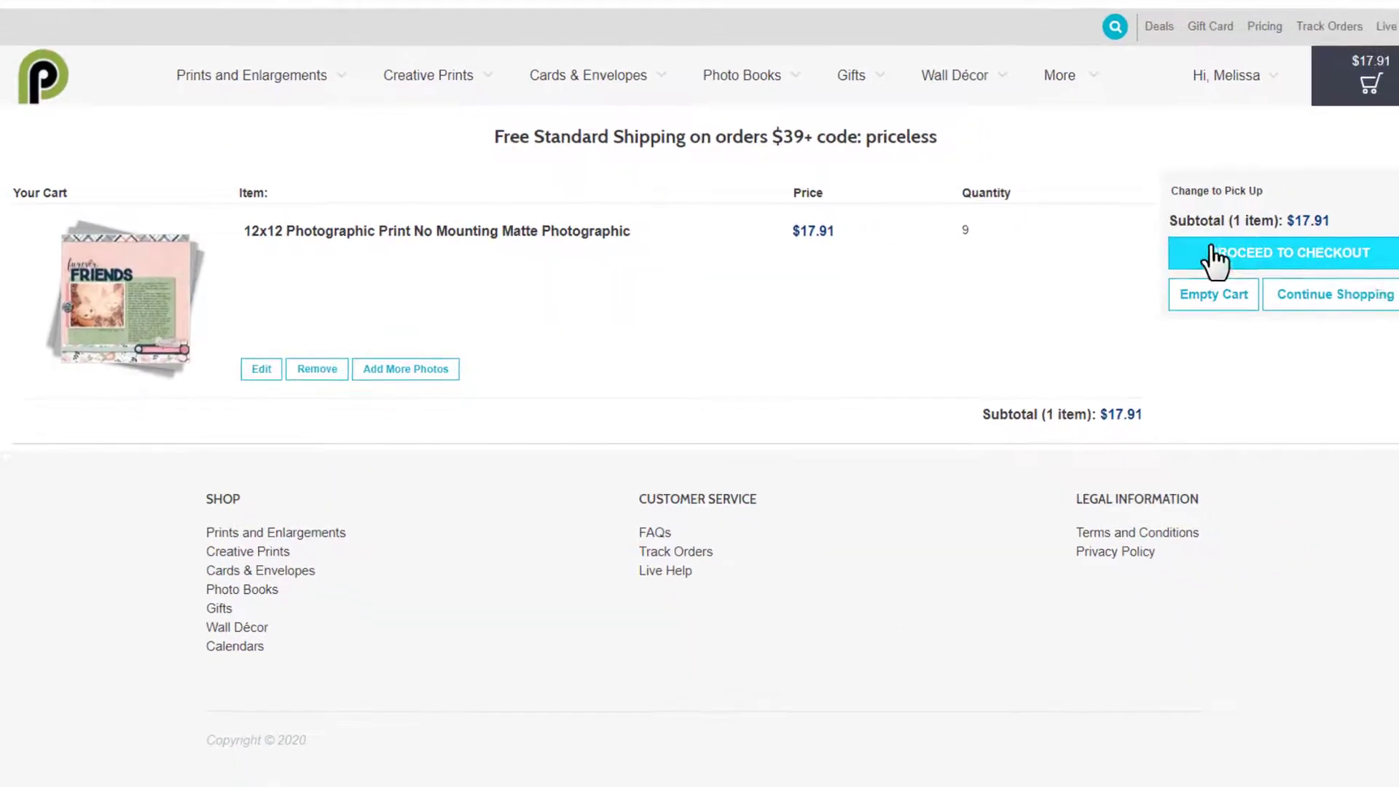
Proceed to checkout, apply the 12X12 premium prints prepaid deal, and continue to billing
{"action": "left_click", "coordinate": [1215, 256]}
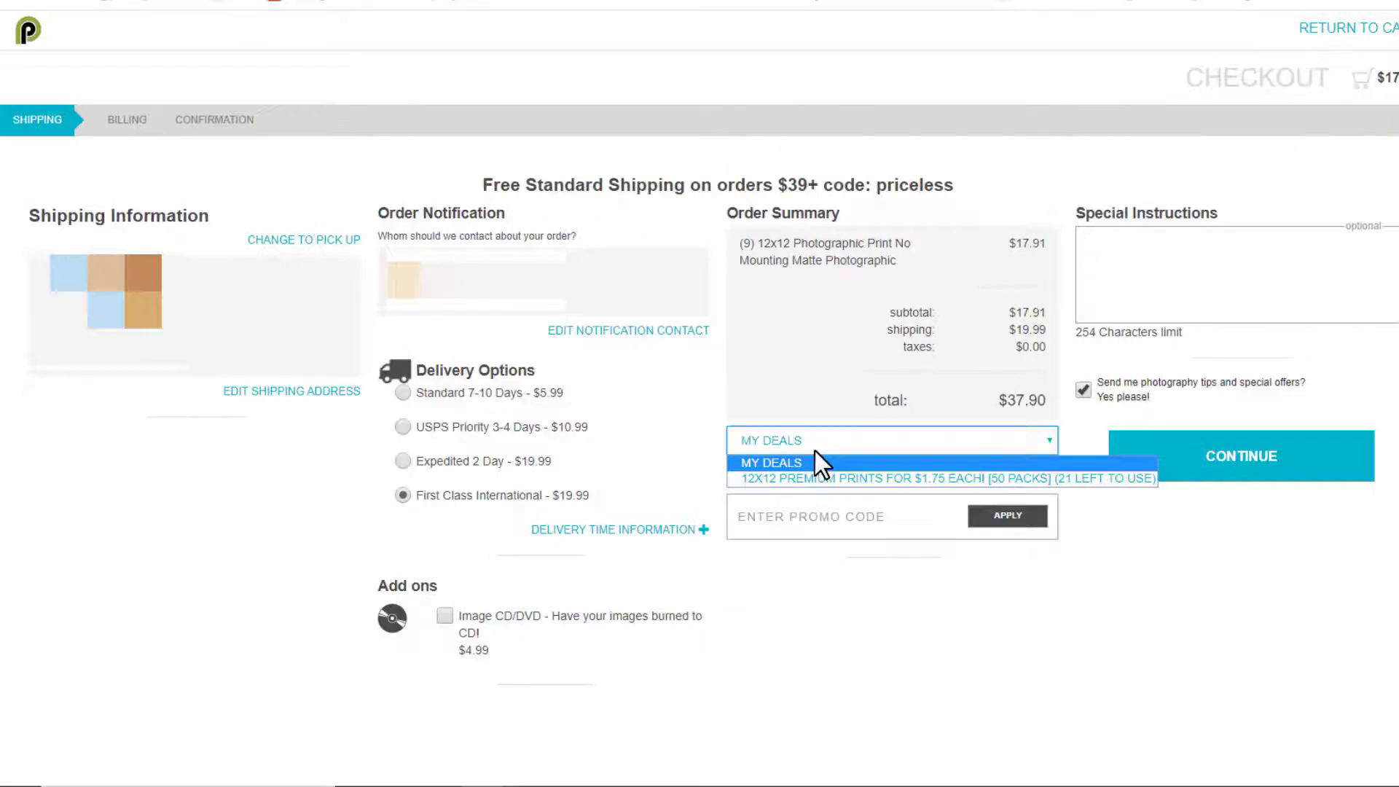
{"action": "left_click", "coordinate": [814, 455]}
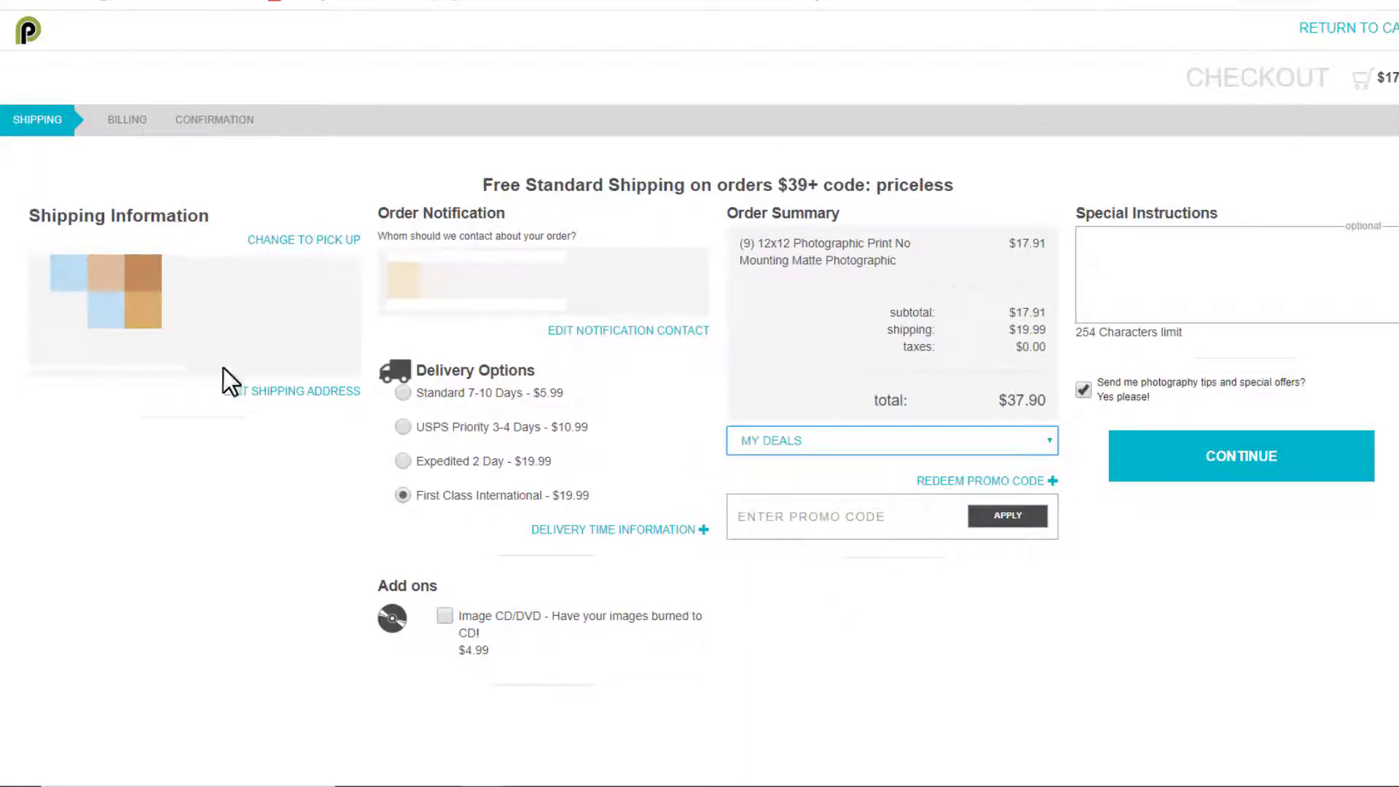
{"action": "left_click", "coordinate": [605, 329]}
{"action": "scroll", "coordinate": [828, 641], "scroll_direction": "down", "scroll_amount": 1}
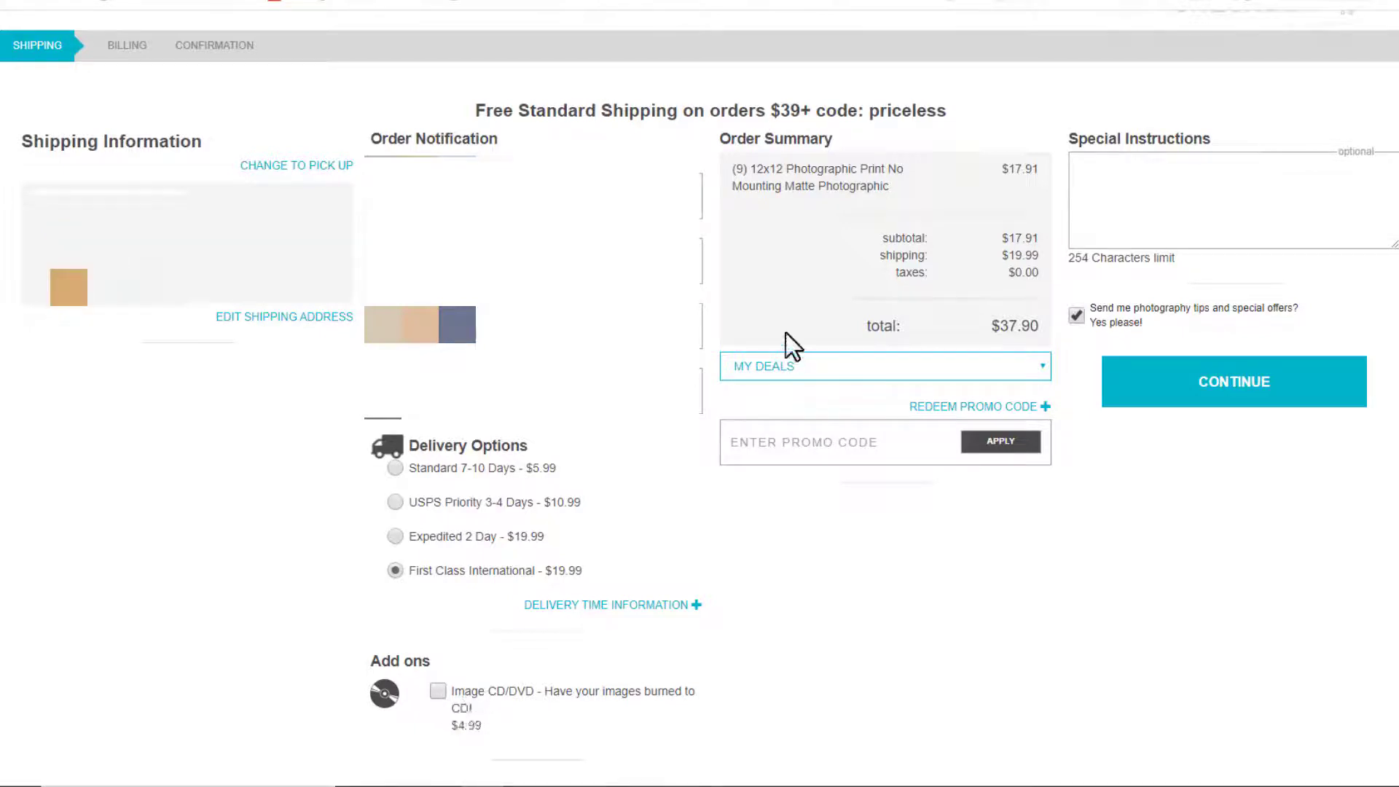
{"action": "left_click", "coordinate": [835, 372]}
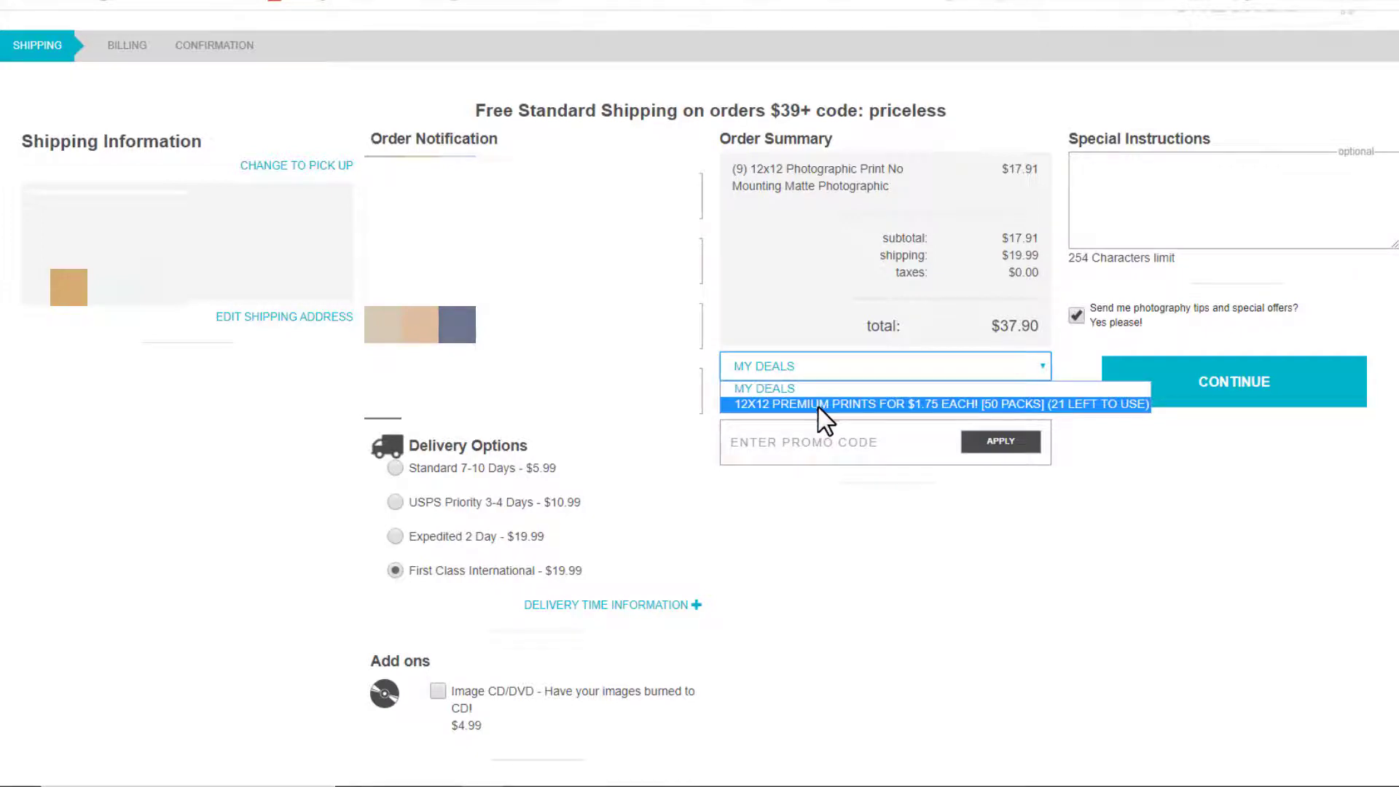
{"action": "left_click", "coordinate": [824, 409]}
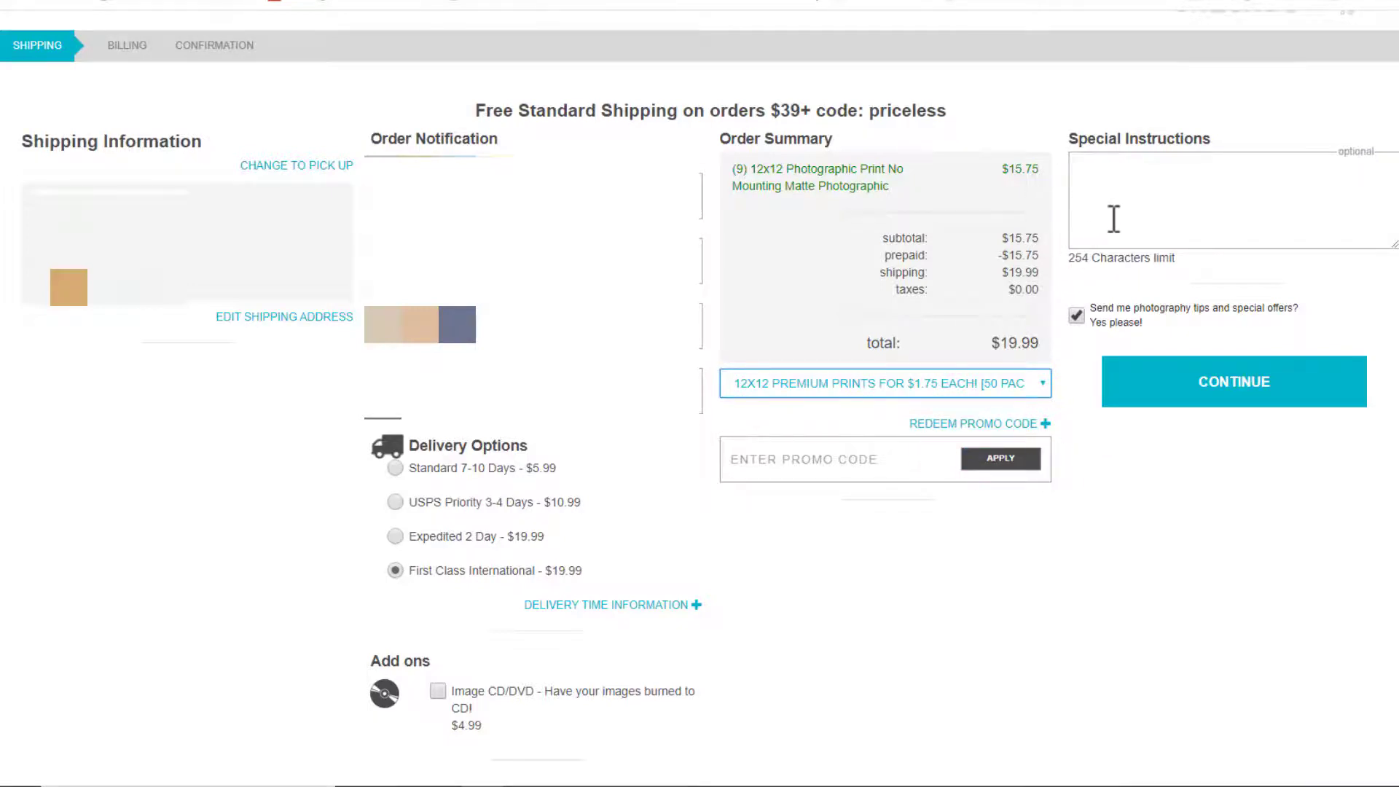
{"action": "left_click", "coordinate": [1208, 415]}
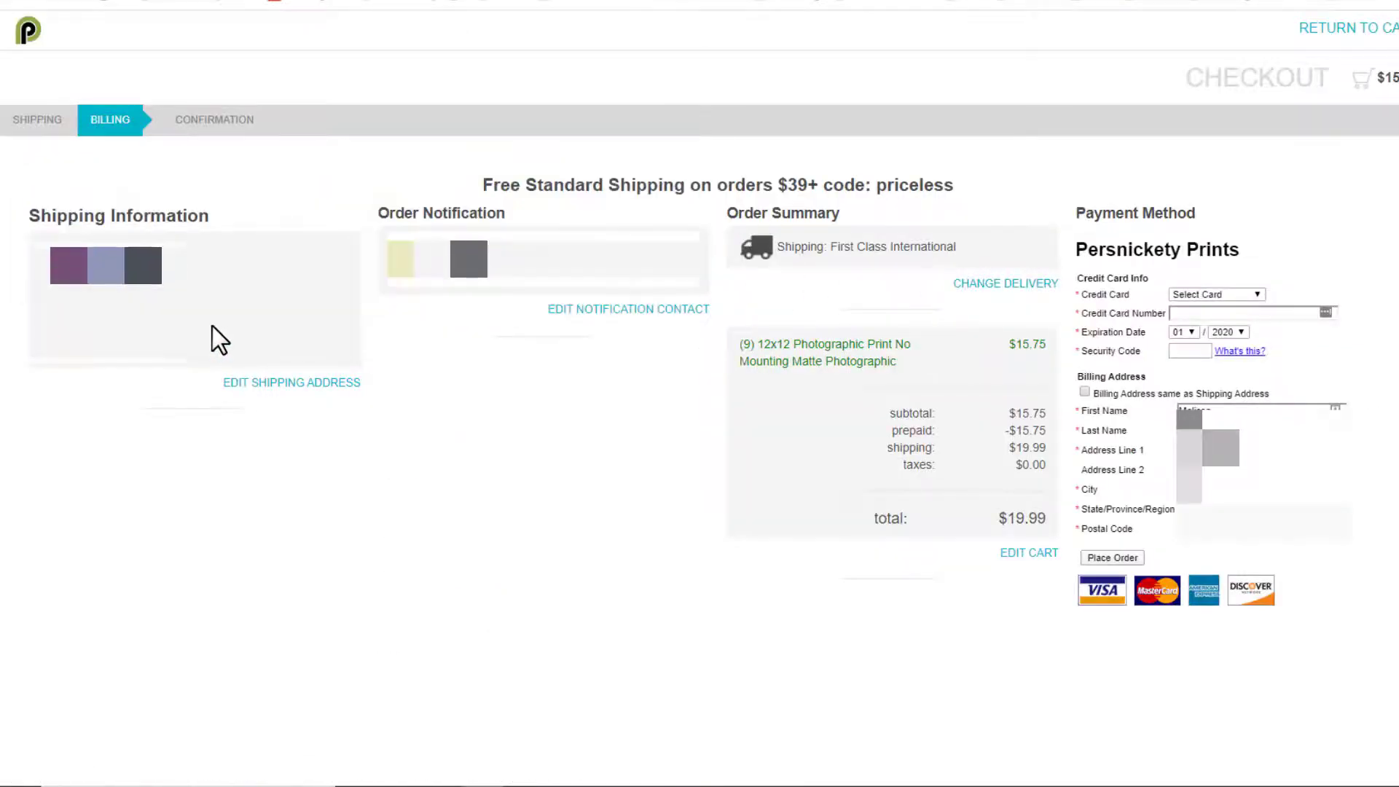